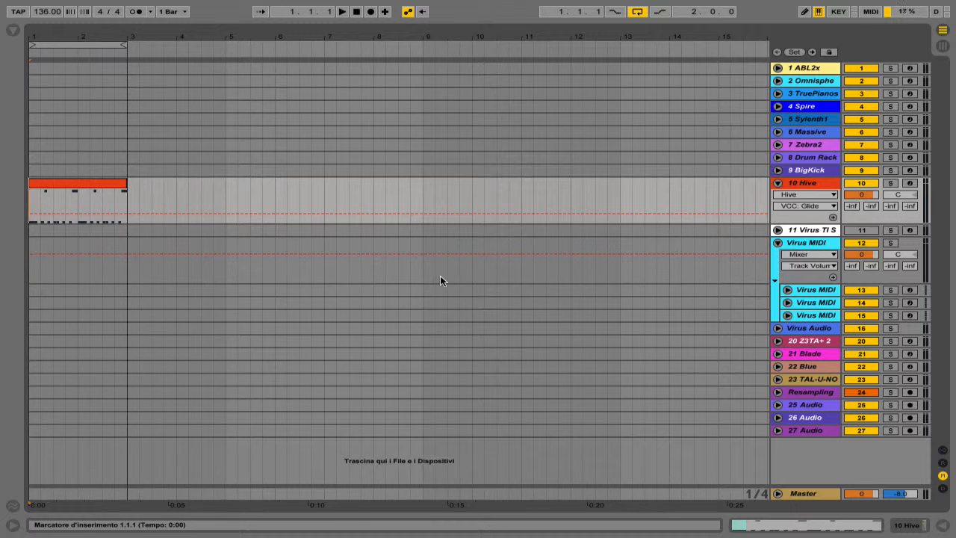
Play the loop, open the Hive synth of track 10, and audition the BS Devastation preset with the modulation wheel
{"action": "key", "text": "space"}
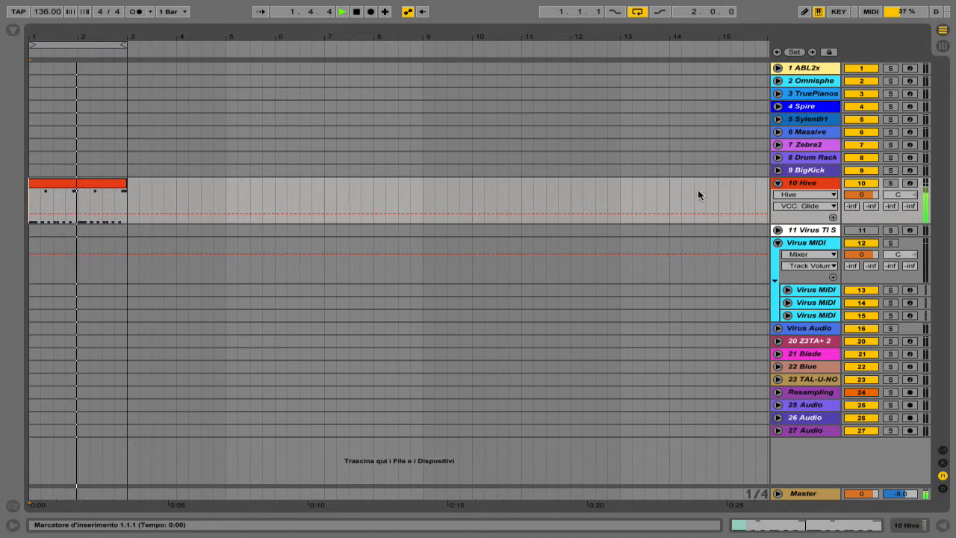
{"action": "double_click", "coordinate": [798, 183]}
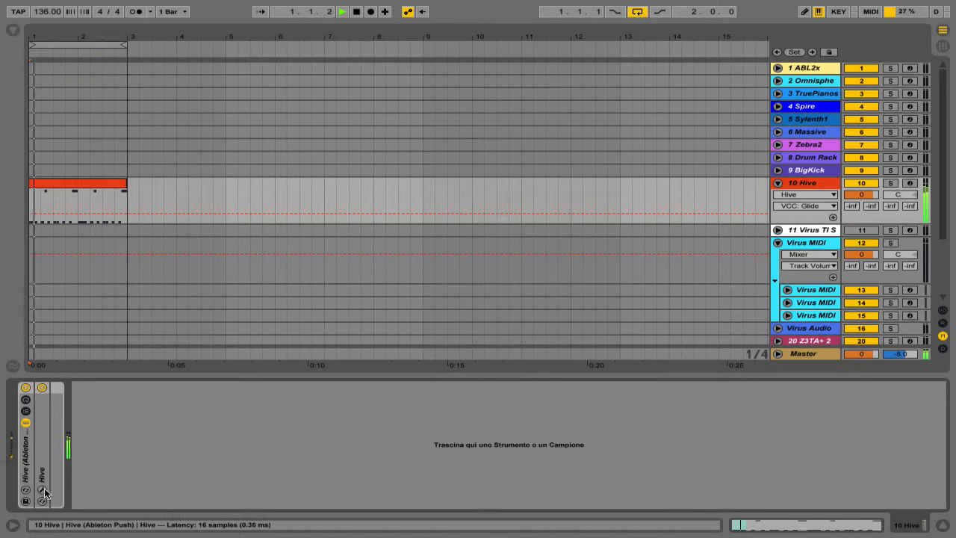
{"action": "left_click", "coordinate": [43, 489]}
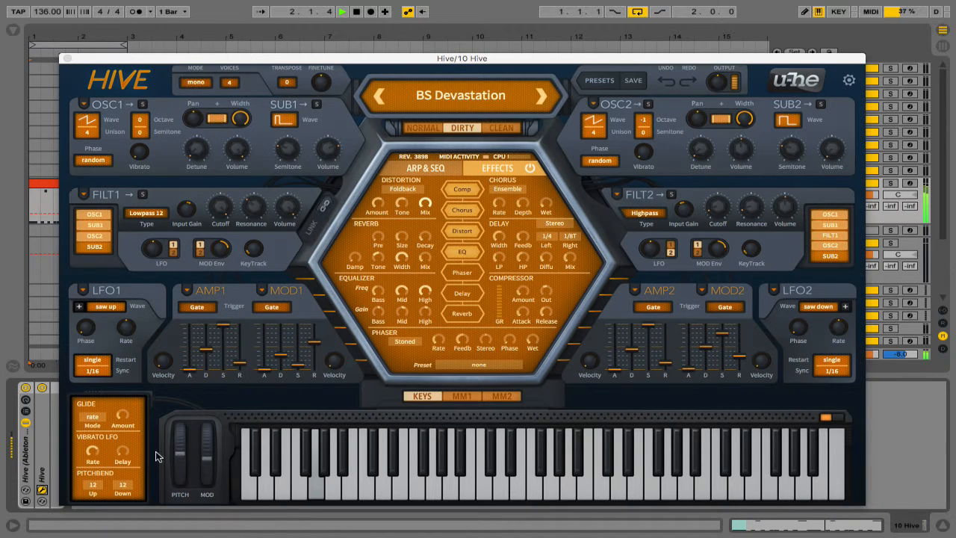
{"action": "left_click_drag", "start_coordinate": [202, 464], "coordinate": [236, 383]}
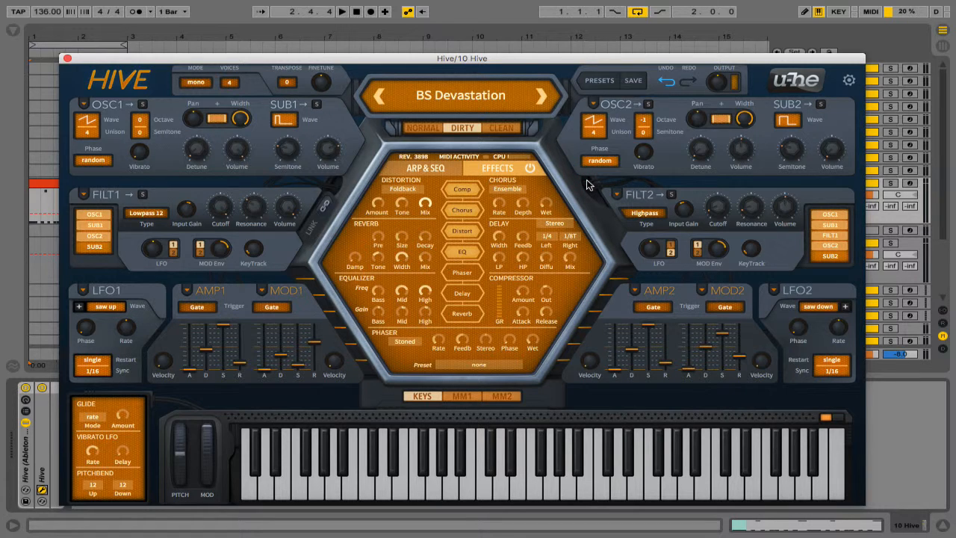
Load the INIT preset from the TREASURE TROVE folder and audition it with the loop
{"action": "left_click", "coordinate": [598, 81]}
{"action": "left_click", "coordinate": [107, 267]}
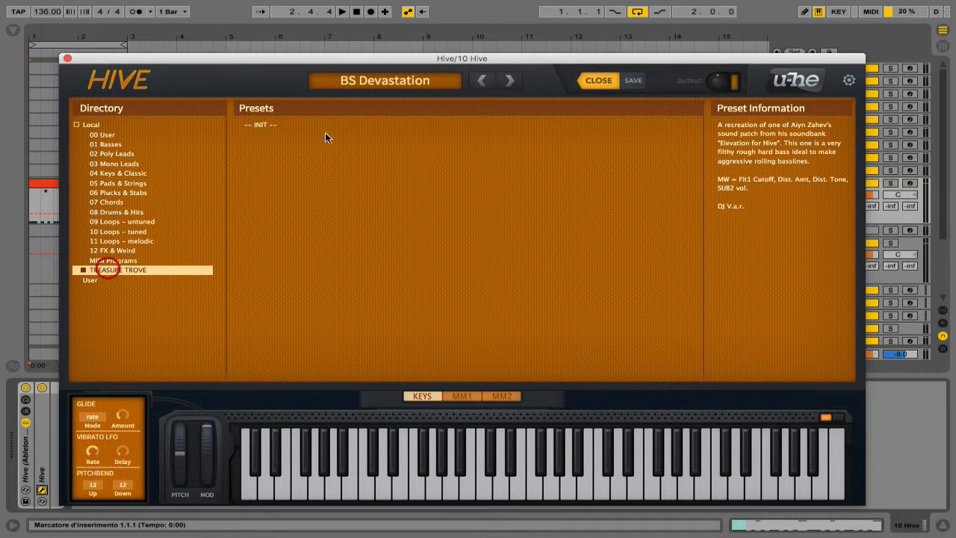
{"action": "left_click", "coordinate": [340, 125]}
{"action": "left_click", "coordinate": [597, 81]}
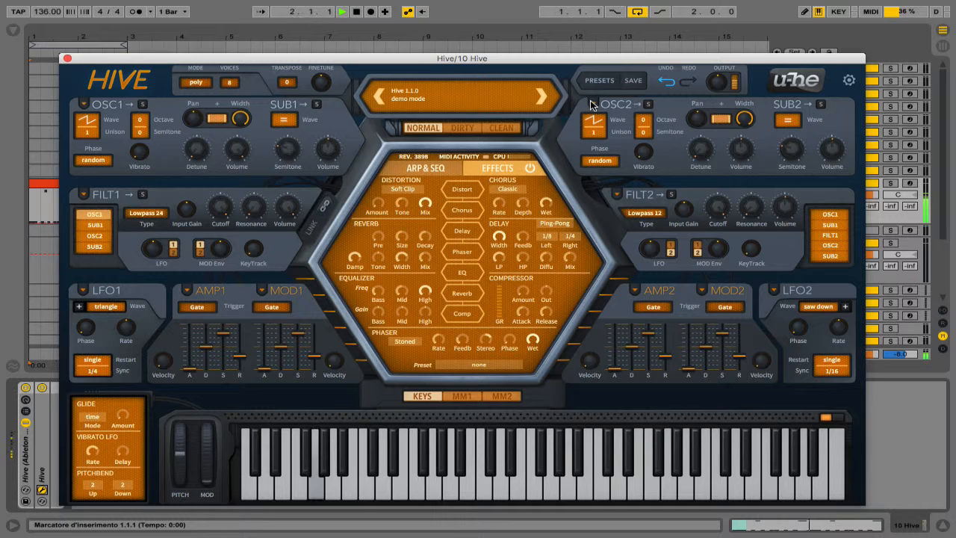
{"action": "key", "text": "space"}
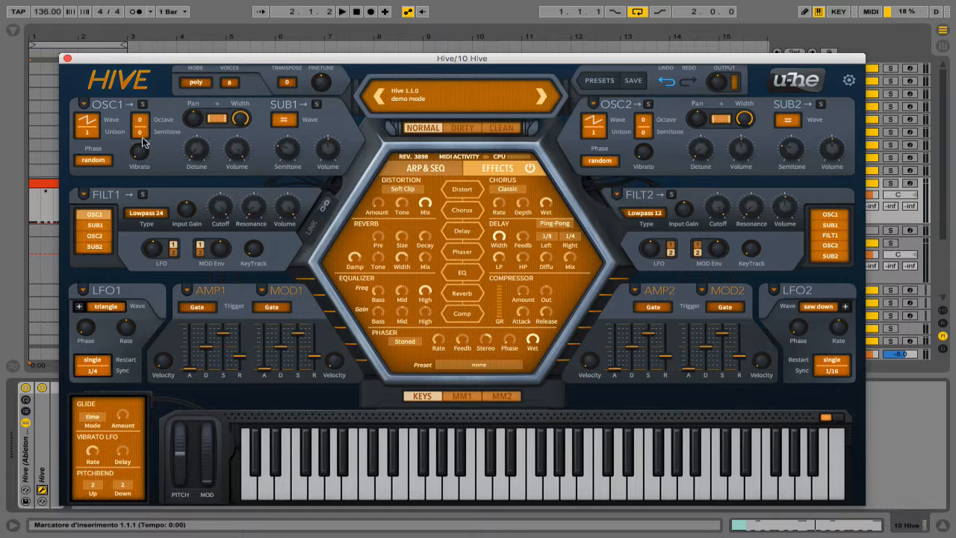
Set the number of voices to 4 and switch the synth engine character to Dirty
{"action": "left_click", "coordinate": [231, 83]}
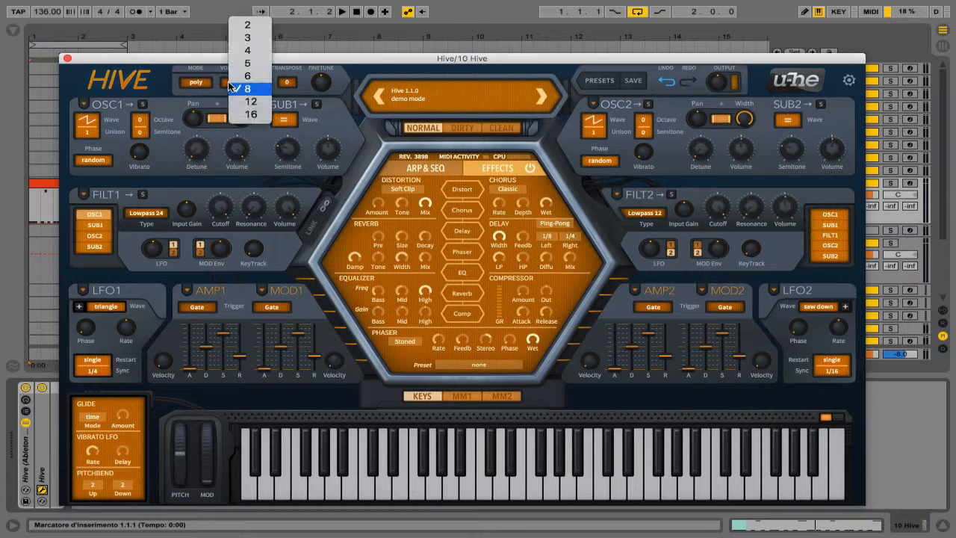
{"action": "left_click", "coordinate": [253, 51]}
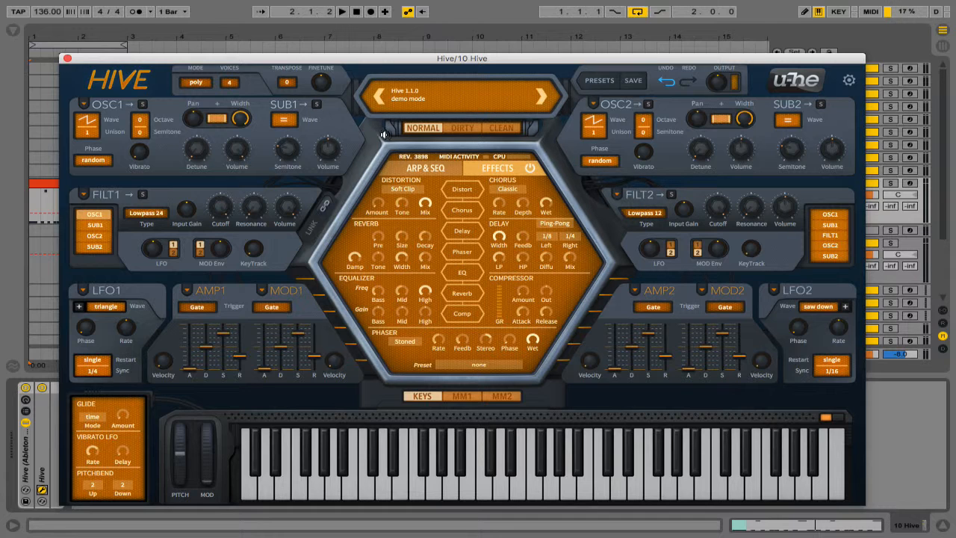
{"action": "left_click", "coordinate": [469, 128]}
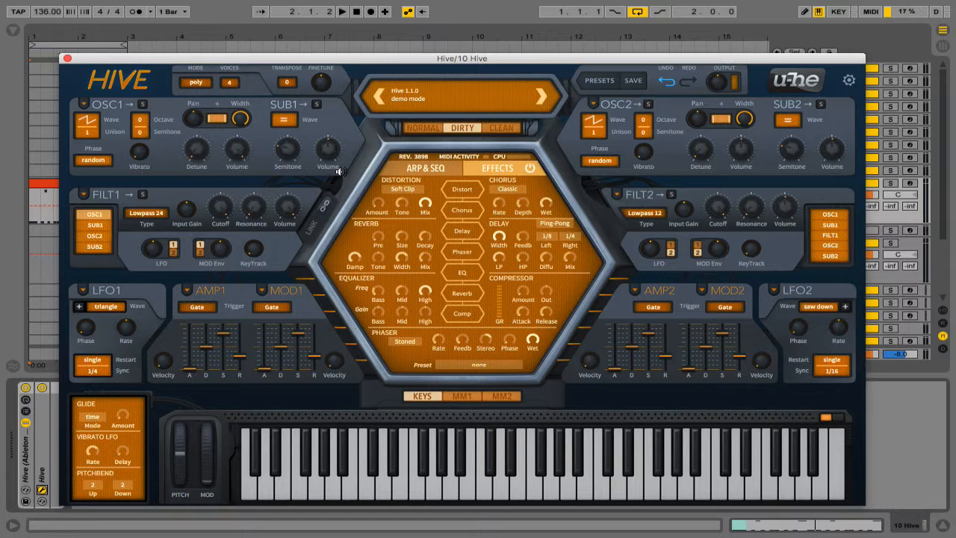
Set oscillator 1's unison to 4 and adjust its detune
{"action": "left_click", "coordinate": [89, 133]}
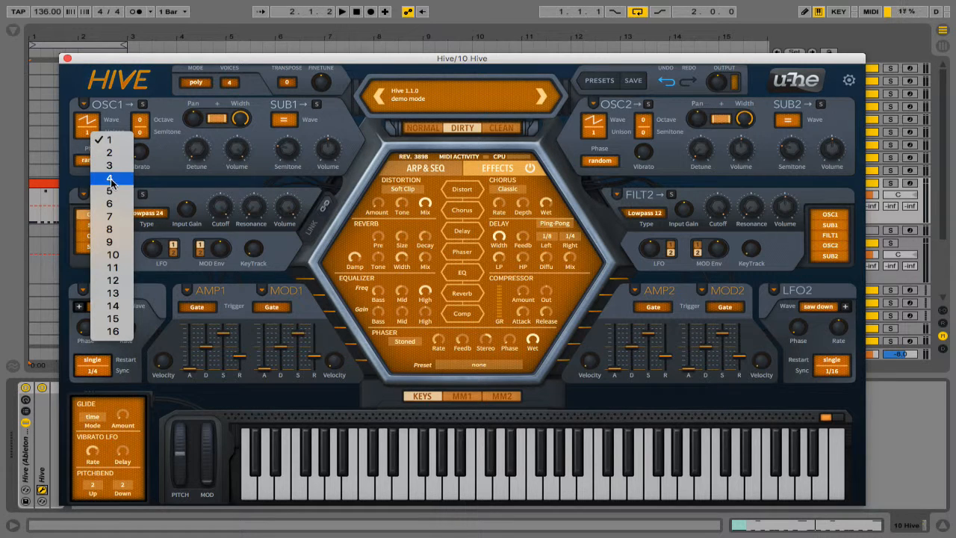
{"action": "left_click", "coordinate": [106, 162]}
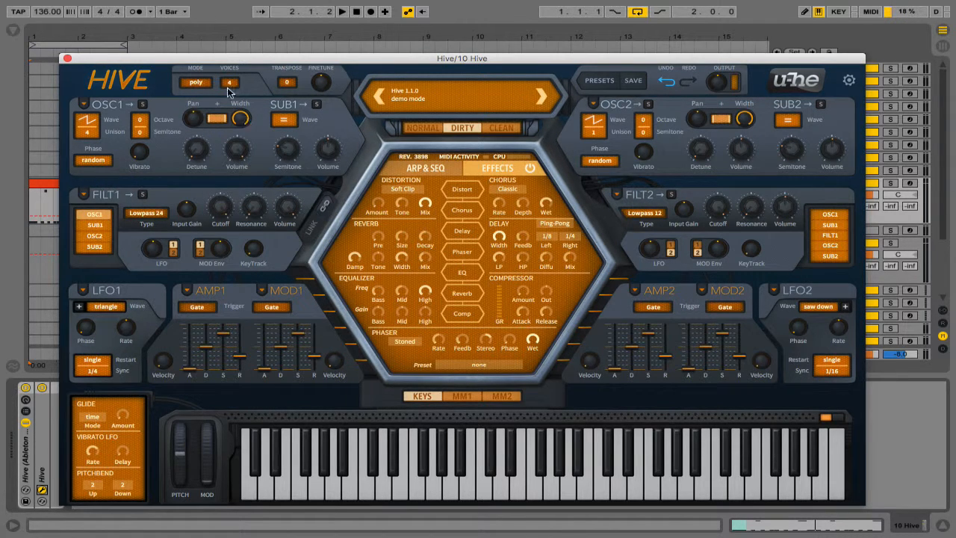
{"action": "left_click", "coordinate": [198, 153]}
{"action": "left_click_drag", "start_coordinate": [198, 153], "coordinate": [198, 152]}
Set the SUB1 wave to Half and its volume to 100.00
{"action": "left_click", "coordinate": [290, 125]}
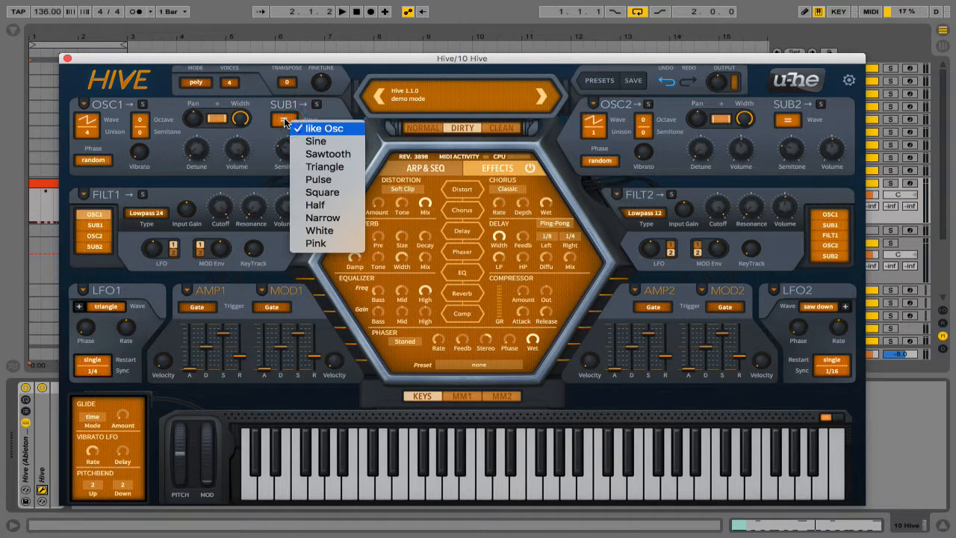
{"action": "left_click", "coordinate": [329, 206]}
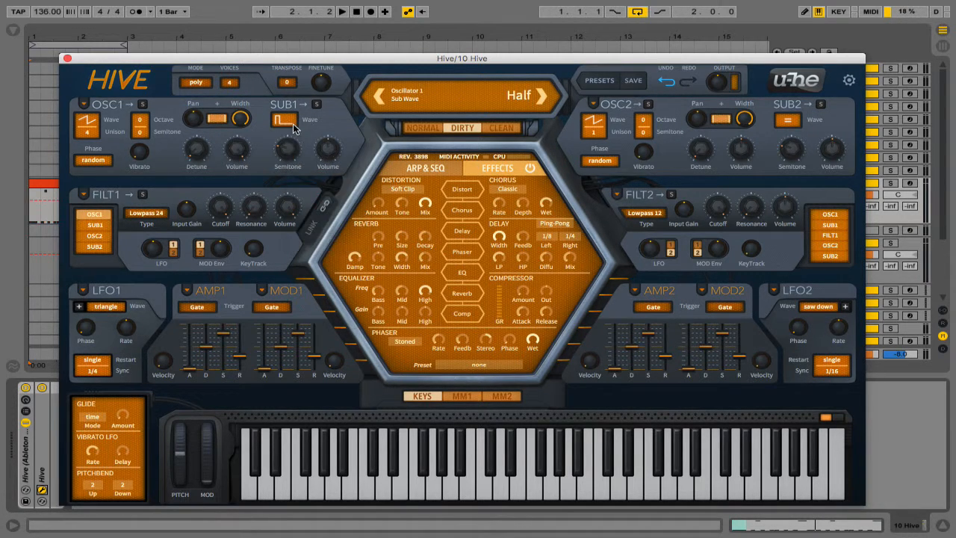
{"action": "left_click", "coordinate": [326, 152]}
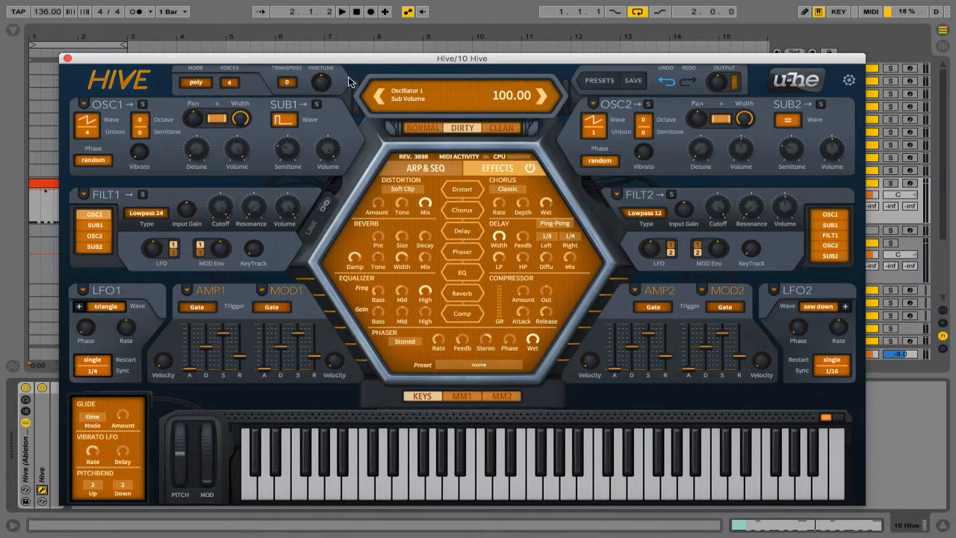
{"action": "left_click", "coordinate": [290, 153]}
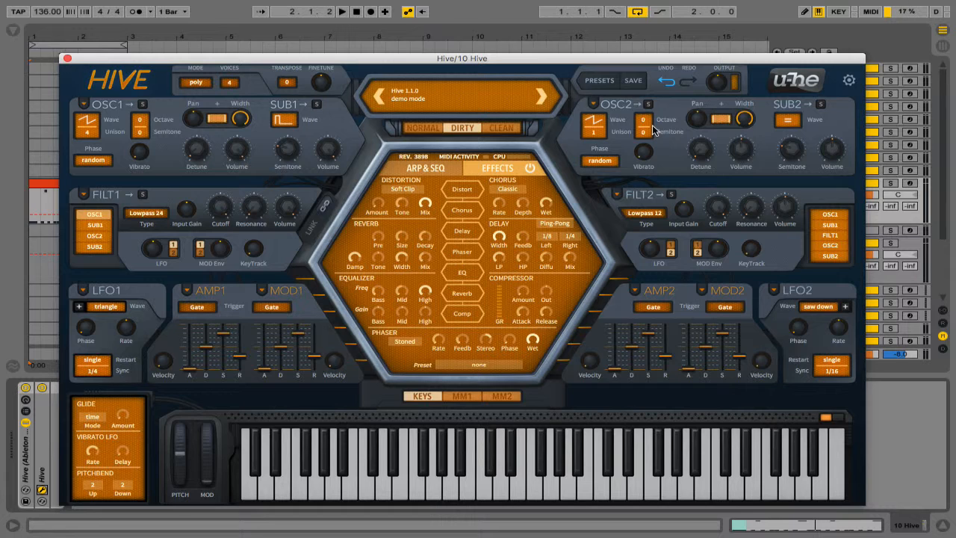
Set oscillator 2's unison to 4, its octave to -1 and its detune to 2.50
{"action": "left_click", "coordinate": [598, 136]}
{"action": "left_click", "coordinate": [626, 179]}
{"action": "left_click", "coordinate": [647, 121]}
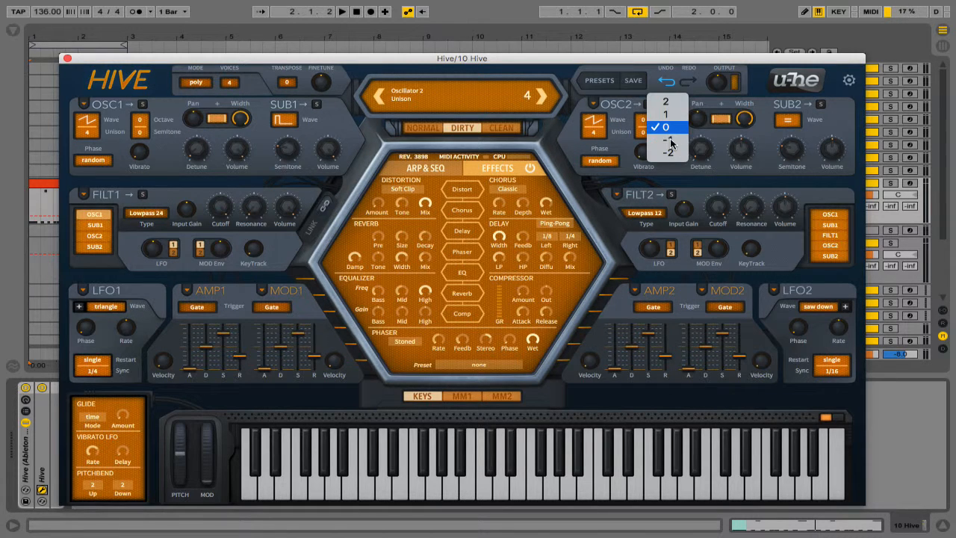
{"action": "left_click", "coordinate": [670, 141]}
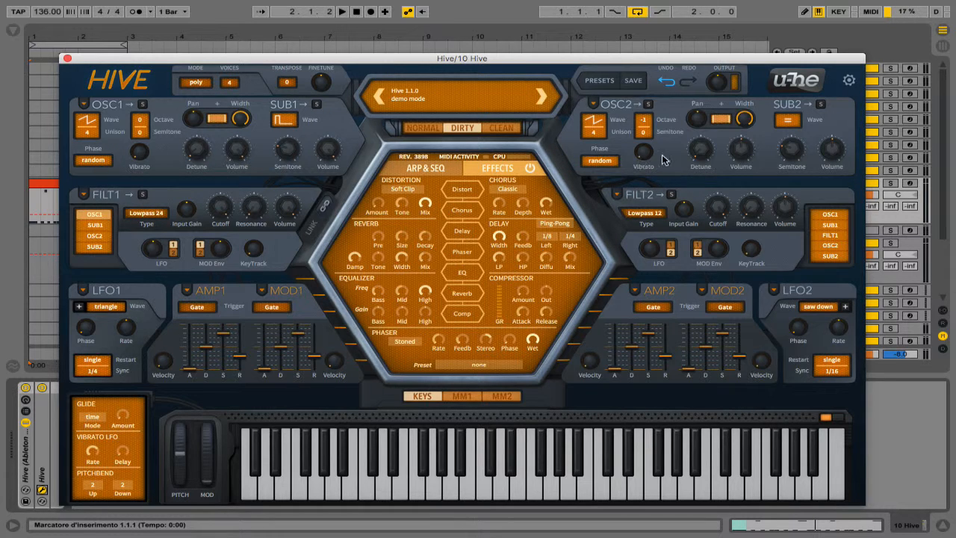
{"action": "left_click", "coordinate": [704, 154]}
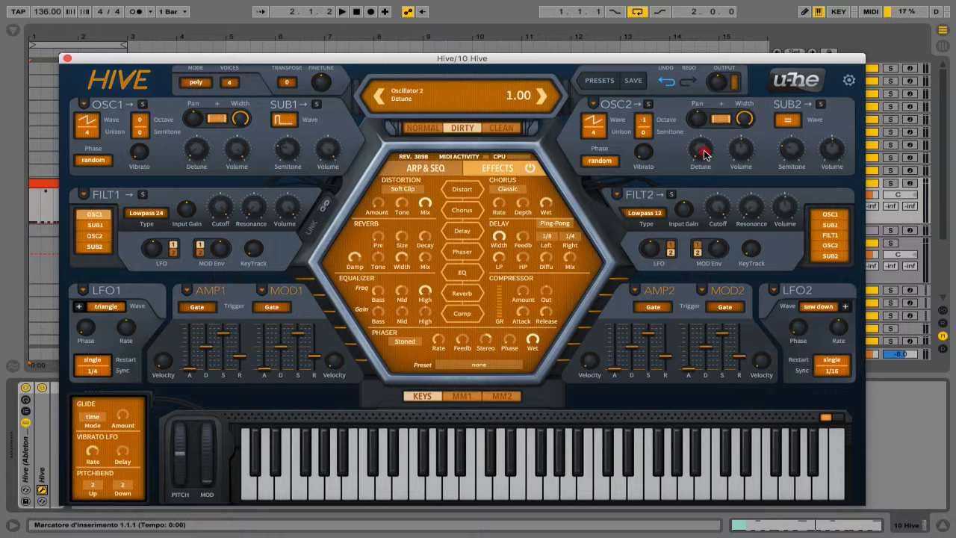
{"action": "left_click_drag", "start_coordinate": [704, 154], "coordinate": [706, 153]}
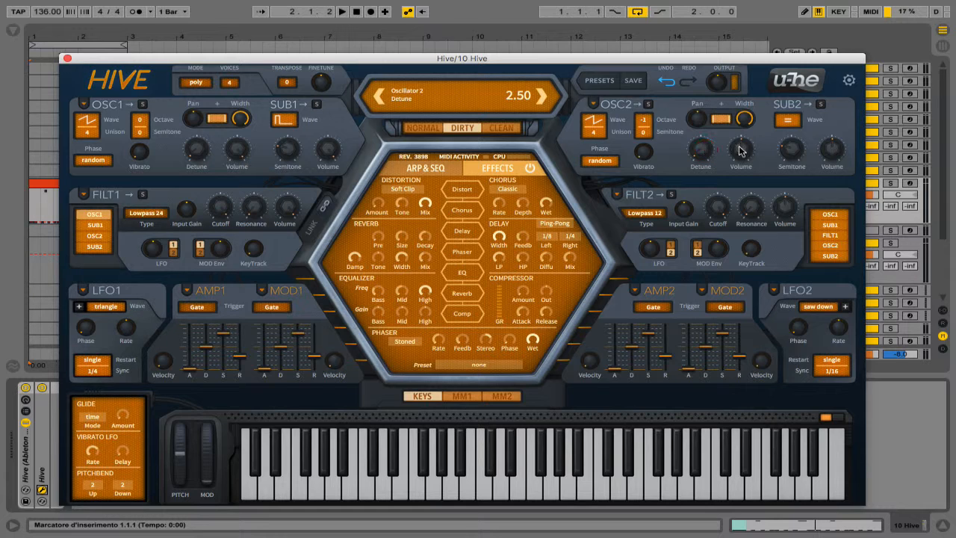
Set the SUB2 wave to Half and adjust its volume
{"action": "left_click", "coordinate": [793, 124]}
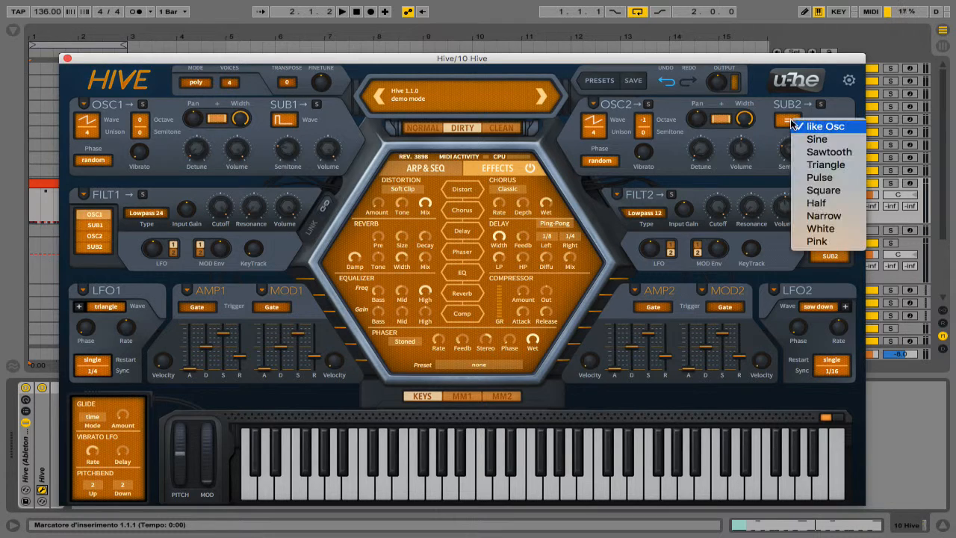
{"action": "left_click", "coordinate": [832, 189]}
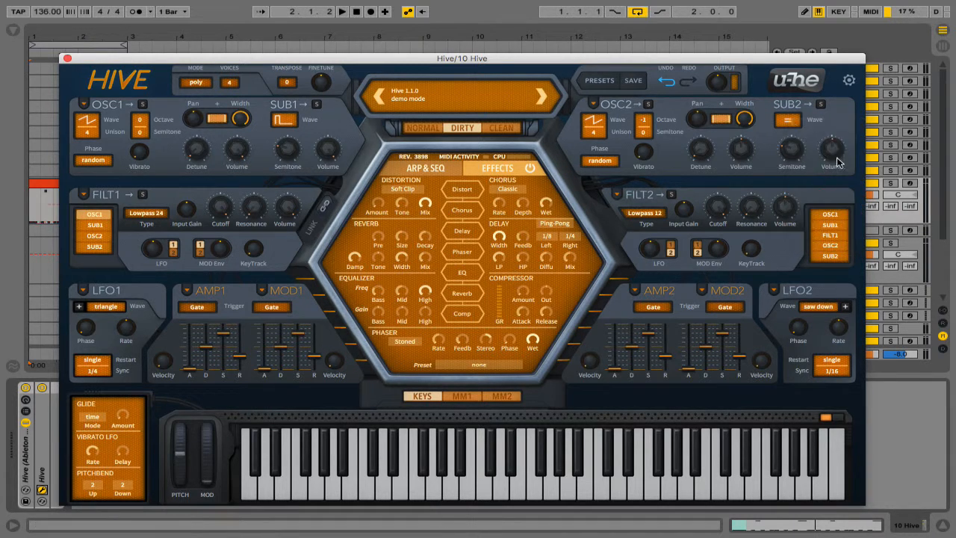
{"action": "left_click_drag", "start_coordinate": [834, 149], "coordinate": [815, 287]}
{"action": "left_click_drag", "start_coordinate": [832, 150], "coordinate": [846, 175]}
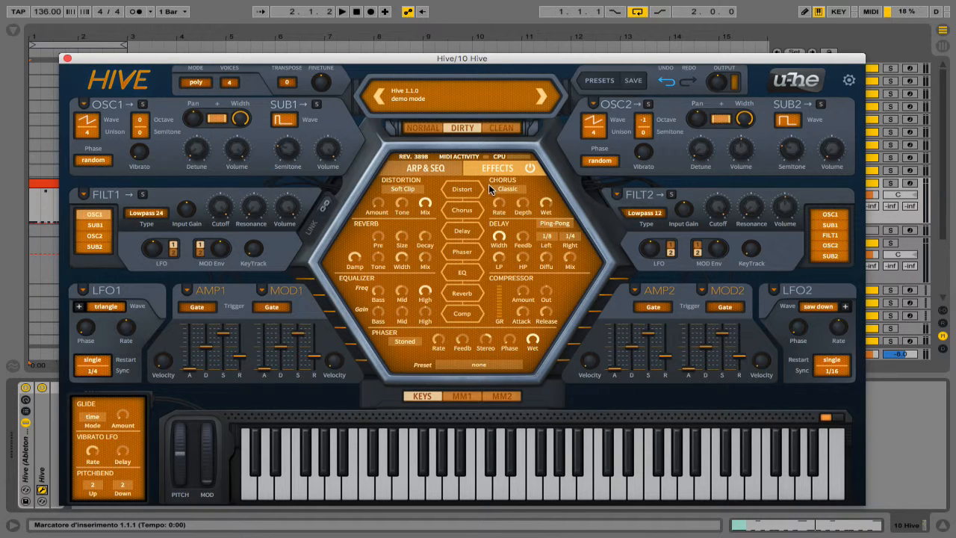
Route OSC1, SUB1, OSC2 and SUB2 into Filter 1 and set its type to Lowpass 12
{"action": "left_click", "coordinate": [98, 229]}
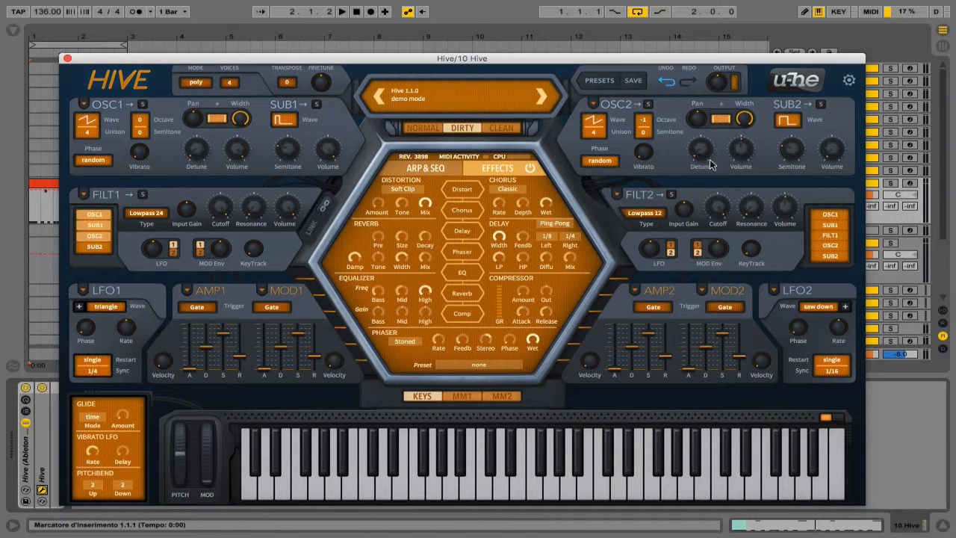
{"action": "left_click", "coordinate": [93, 247]}
{"action": "left_click", "coordinate": [144, 216]}
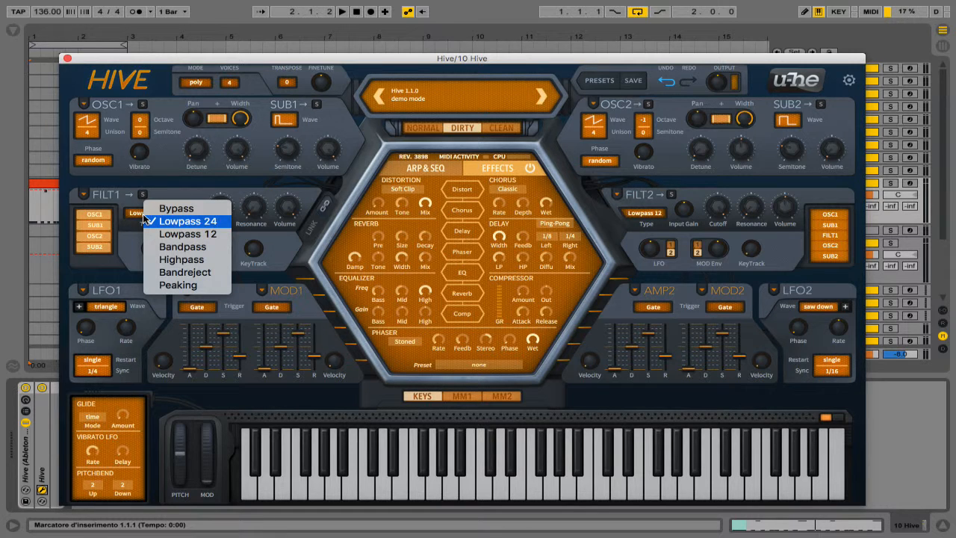
{"action": "left_click", "coordinate": [190, 239]}
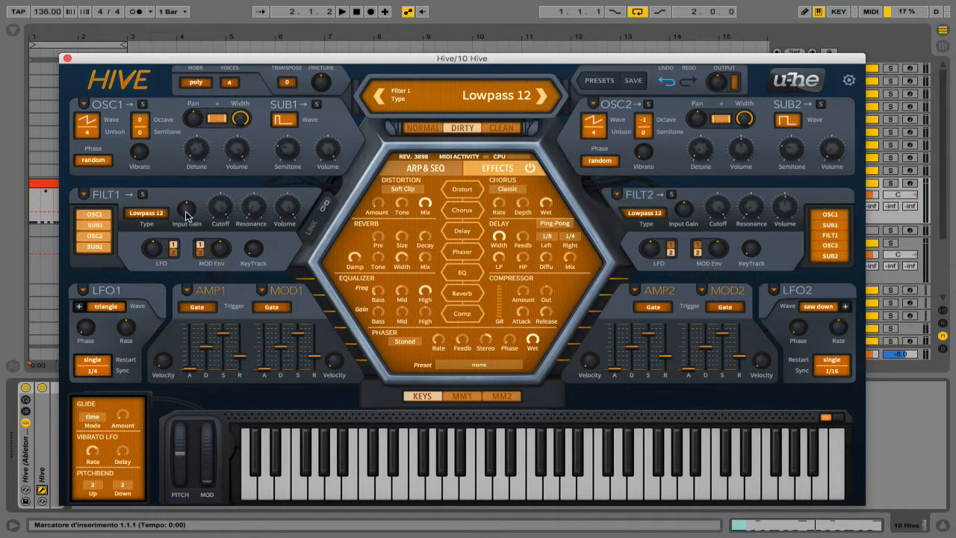
Adjust Filter 1's input gain and resonance, with the cutoff set to 150.00
{"action": "left_click", "coordinate": [190, 212]}
{"action": "left_click_drag", "start_coordinate": [189, 213], "coordinate": [192, 207]}
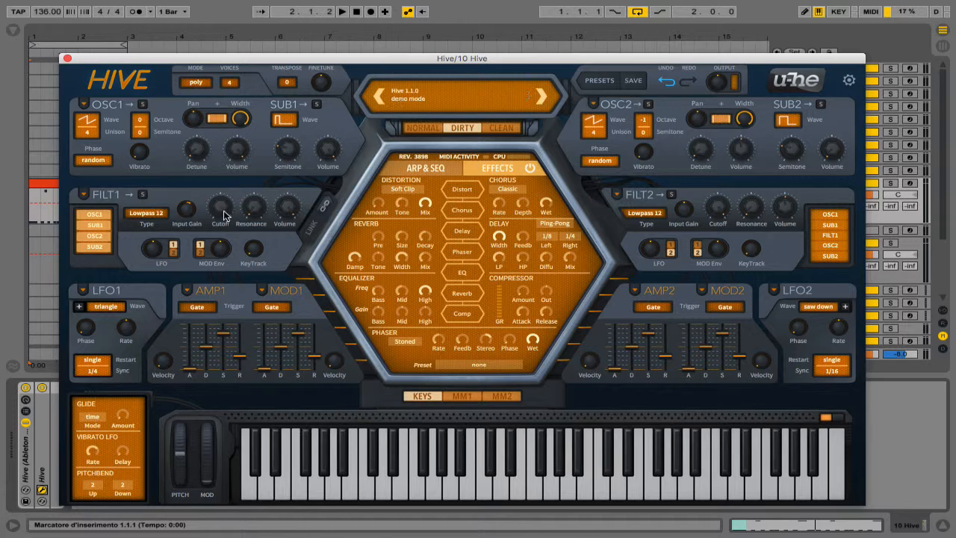
{"action": "left_click", "coordinate": [220, 207]}
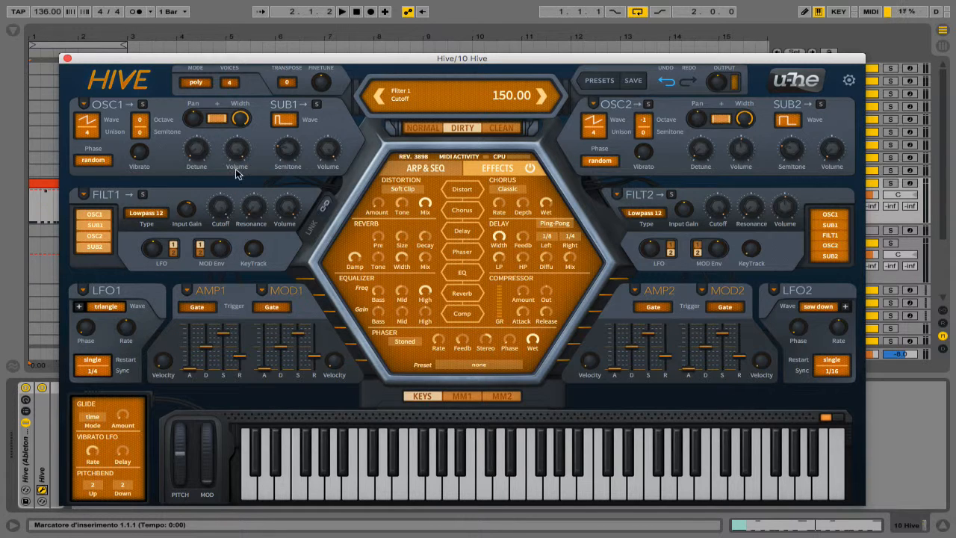
{"action": "left_click_drag", "start_coordinate": [251, 212], "coordinate": [266, 170]}
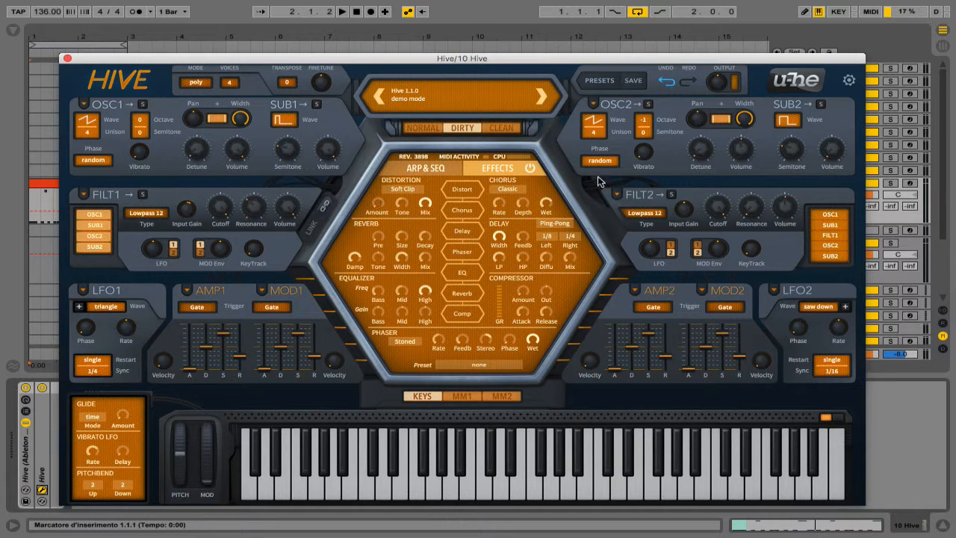
Route OSC1, SUB1, FILT1 and OSC2 into Filter 2 with SUB2 switched off, and set the filter type to Highpass
{"action": "left_click", "coordinate": [836, 214]}
{"action": "left_click", "coordinate": [830, 245]}
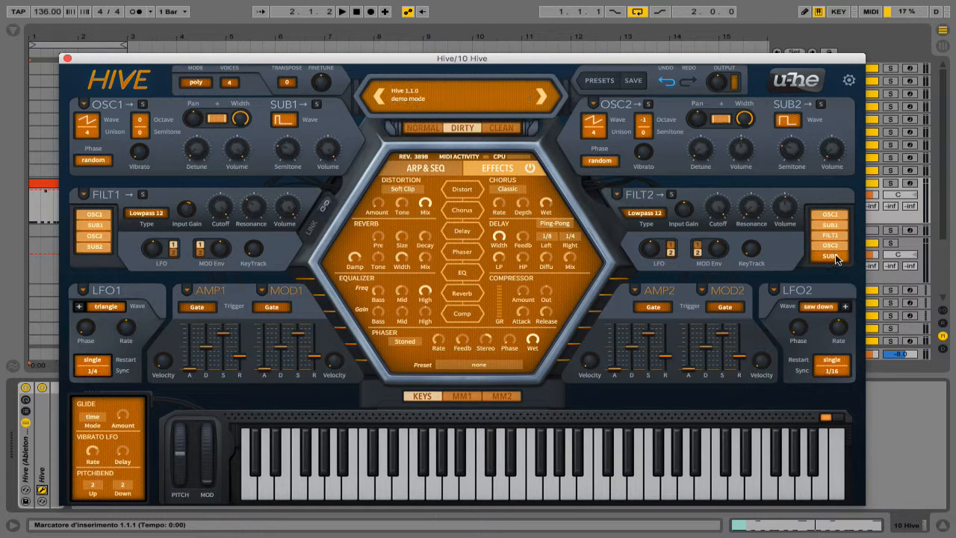
{"action": "left_click", "coordinate": [830, 256]}
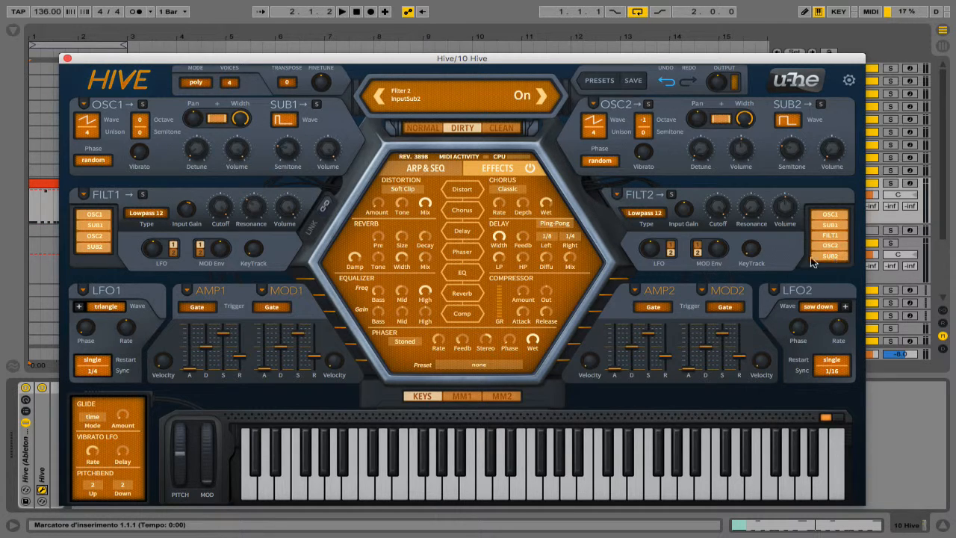
{"action": "left_click", "coordinate": [648, 215]}
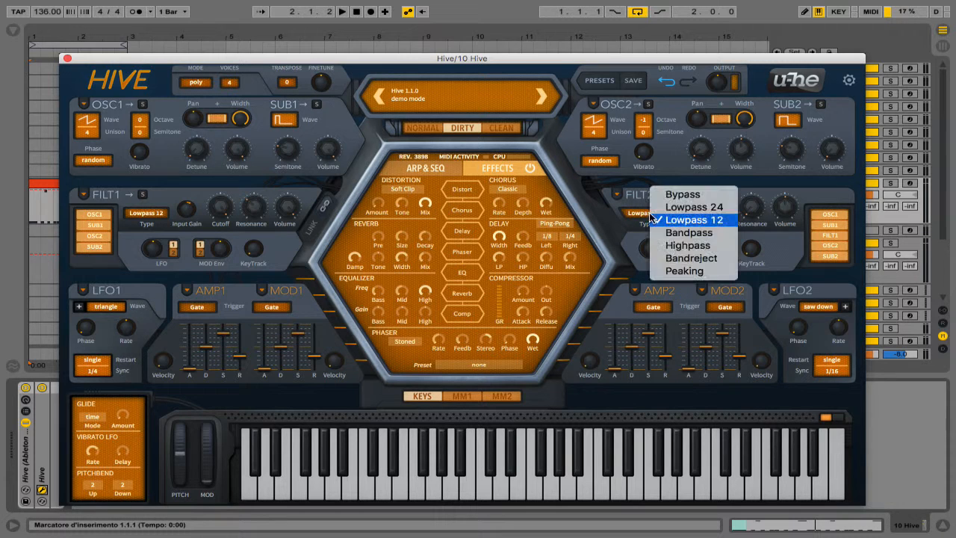
{"action": "left_click", "coordinate": [695, 248]}
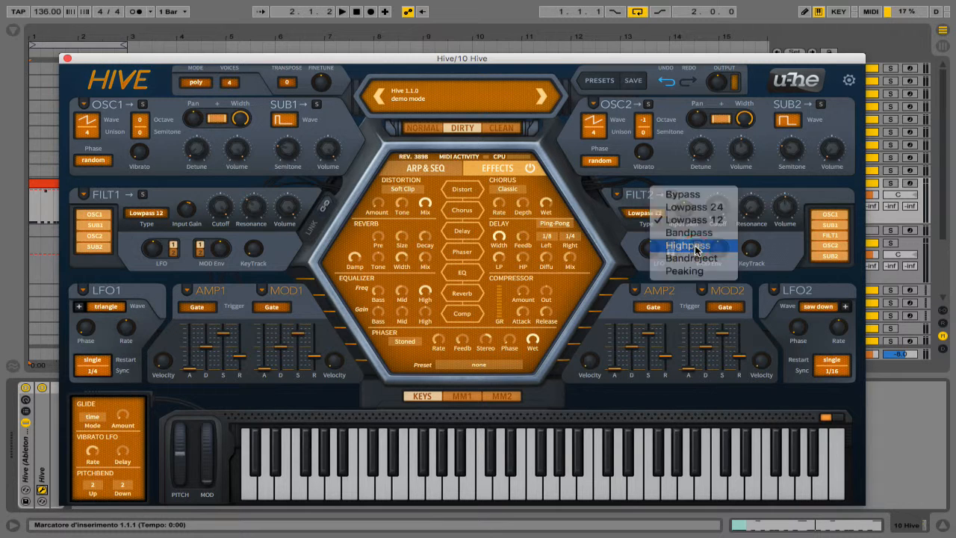
{"action": "left_click", "coordinate": [831, 257]}
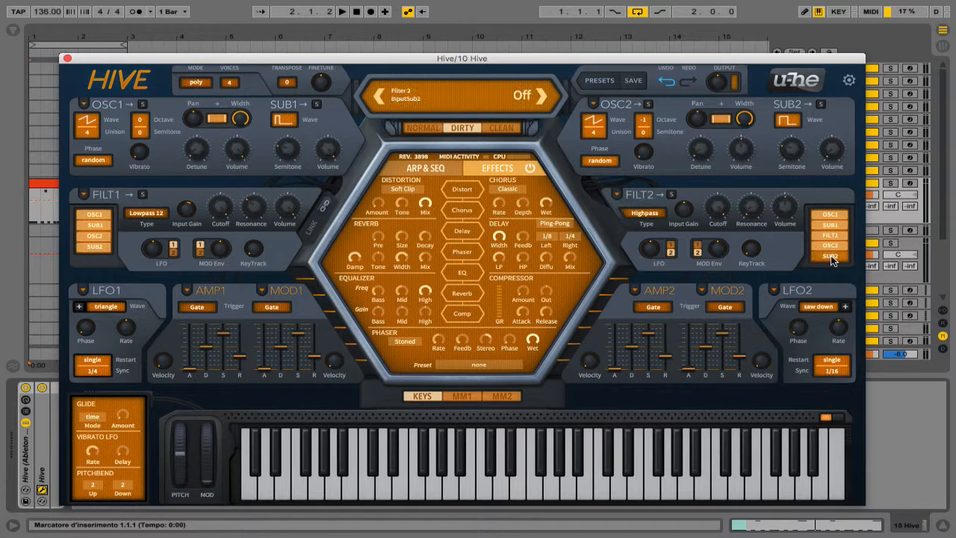
Adjust Filter 2's input gain, cutoff and resonance, and select Mod Envelope 1 as its envelope source
{"action": "left_click", "coordinate": [685, 214]}
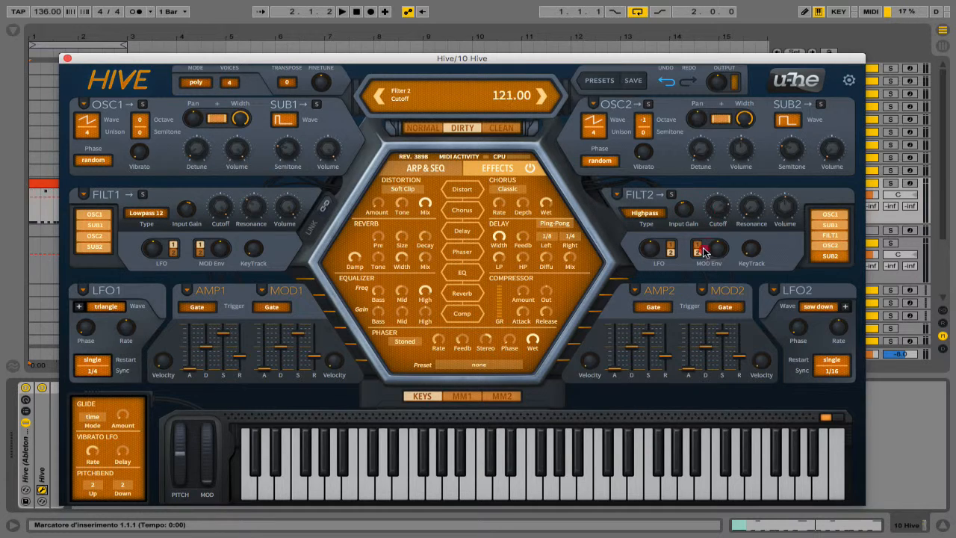
{"action": "left_click_drag", "start_coordinate": [703, 252], "coordinate": [683, 341]}
{"action": "left_click_drag", "start_coordinate": [755, 207], "coordinate": [757, 200]}
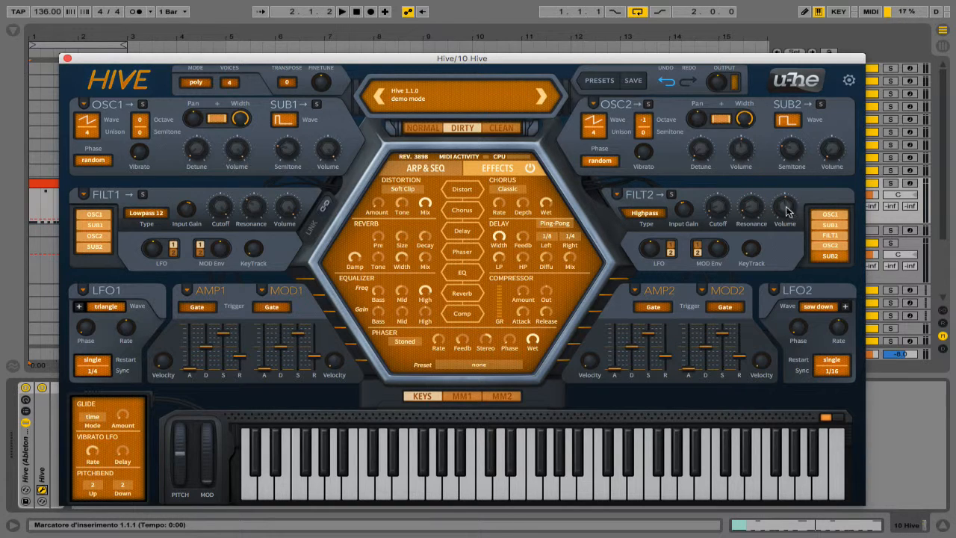
{"action": "left_click", "coordinate": [697, 249]}
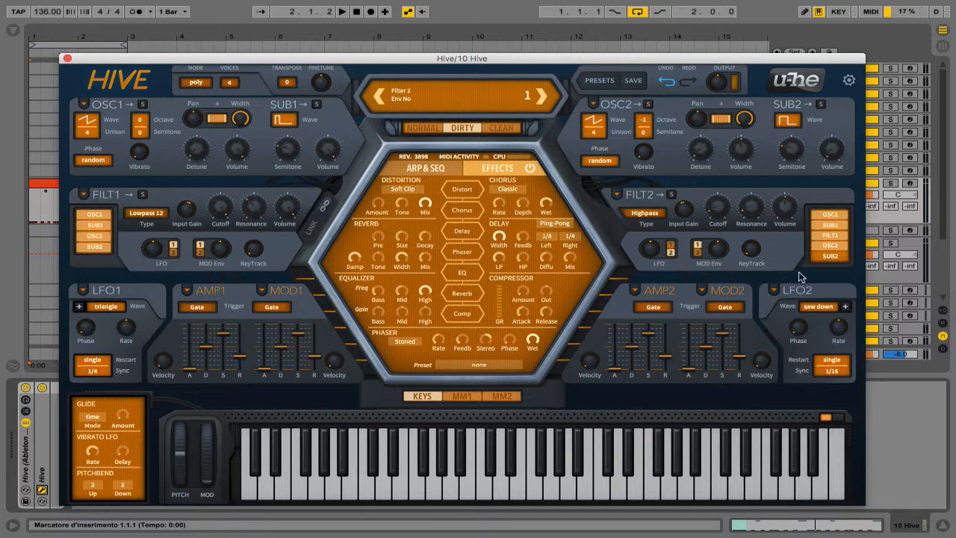
Link the two synth sides, raise KeyTrack on both filters together, and unlink the sides
{"action": "left_click", "coordinate": [326, 206]}
{"action": "left_click_drag", "start_coordinate": [255, 254], "coordinate": [264, 248]}
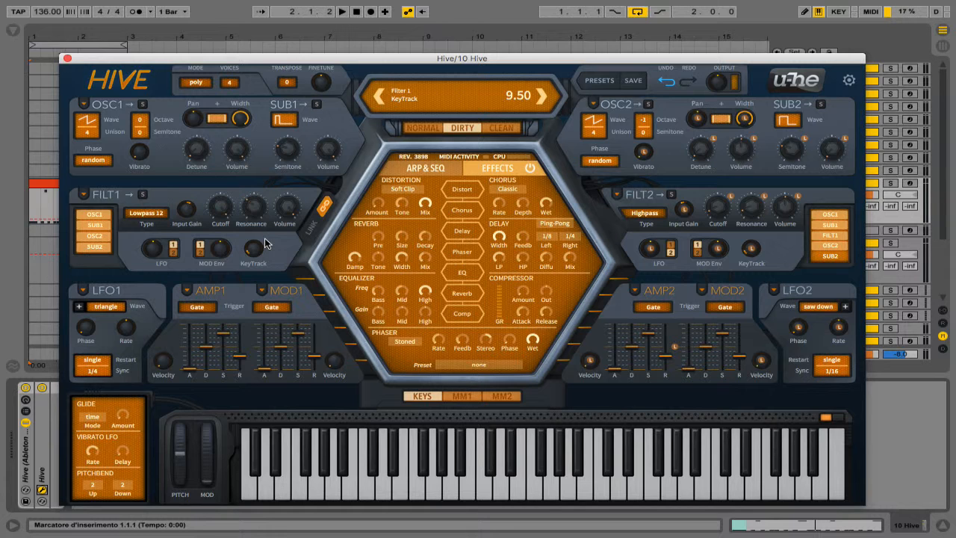
{"action": "left_click_drag", "start_coordinate": [265, 238], "coordinate": [264, 237]}
{"action": "left_click", "coordinate": [323, 208]}
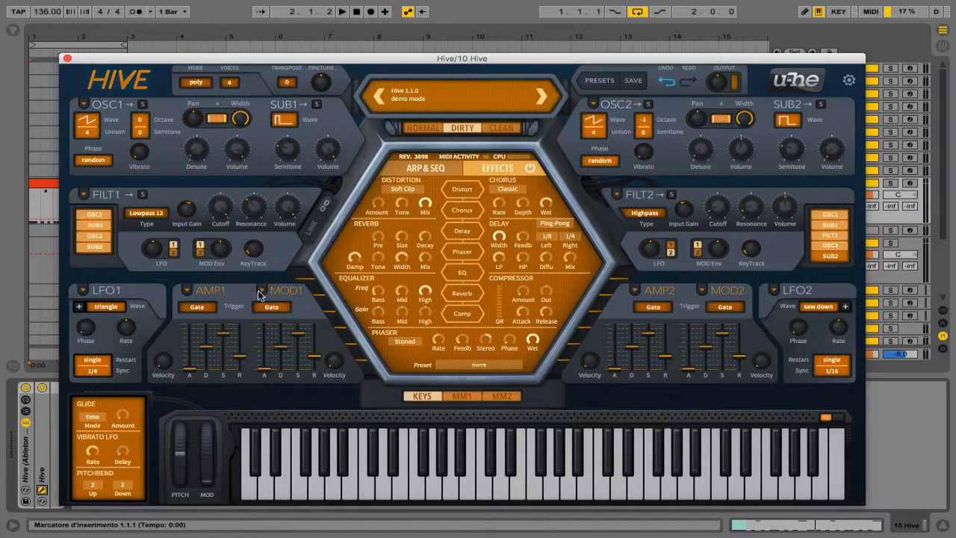
Shape Amp Envelope 1 with minimal attack, decay at 20.00, full sustain and a shorter release, and audition the loop
{"action": "left_click", "coordinate": [193, 373]}
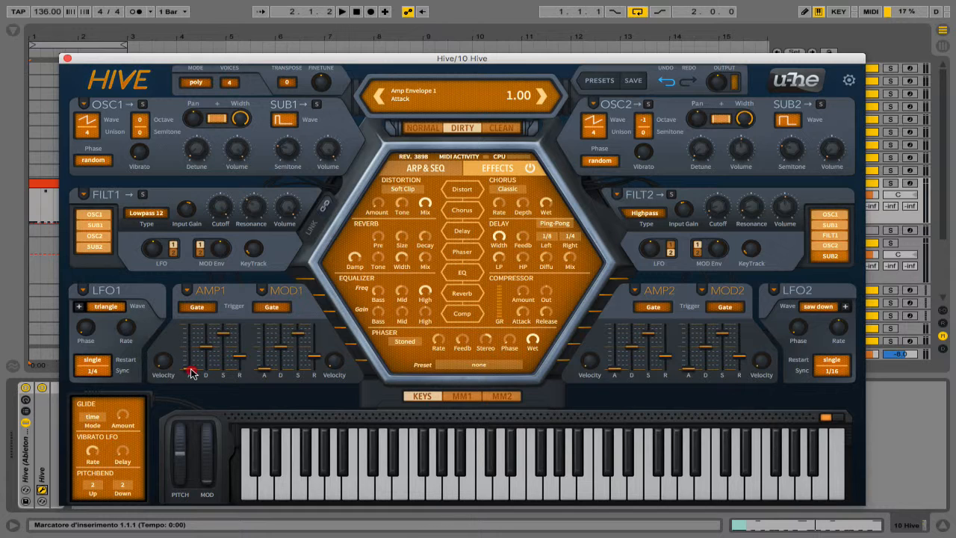
{"action": "left_click_drag", "start_coordinate": [191, 369], "coordinate": [189, 415]}
{"action": "left_click", "coordinate": [202, 348]}
{"action": "left_click_drag", "start_coordinate": [202, 348], "coordinate": [210, 367]}
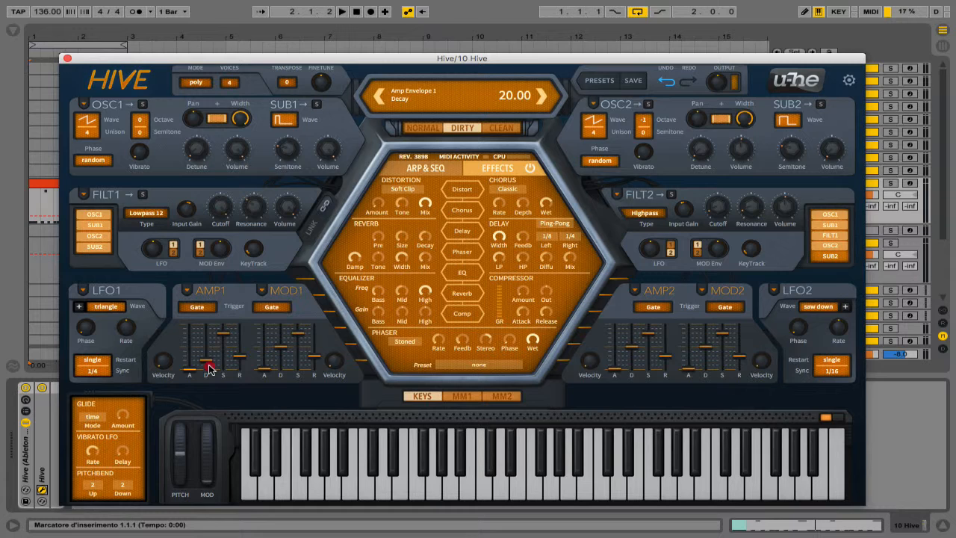
{"action": "left_click", "coordinate": [225, 336]}
{"action": "left_click_drag", "start_coordinate": [224, 336], "coordinate": [231, 290]}
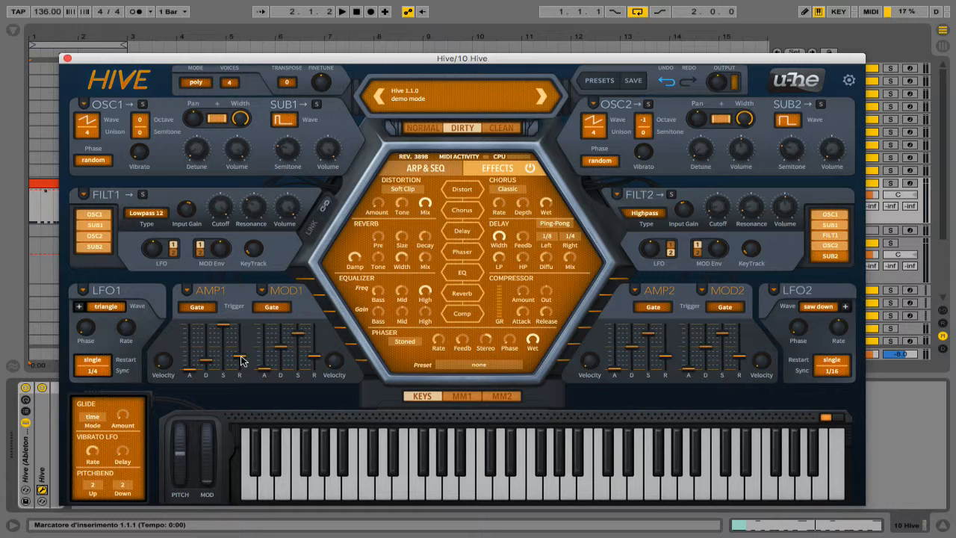
{"action": "left_click_drag", "start_coordinate": [241, 359], "coordinate": [241, 372]}
{"action": "key", "text": "space"}
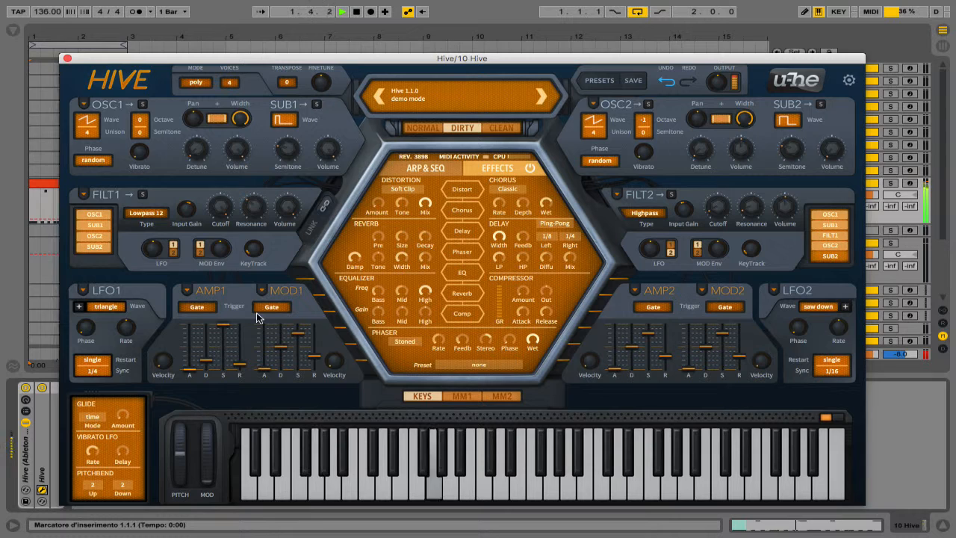
{"action": "key", "text": "space"}
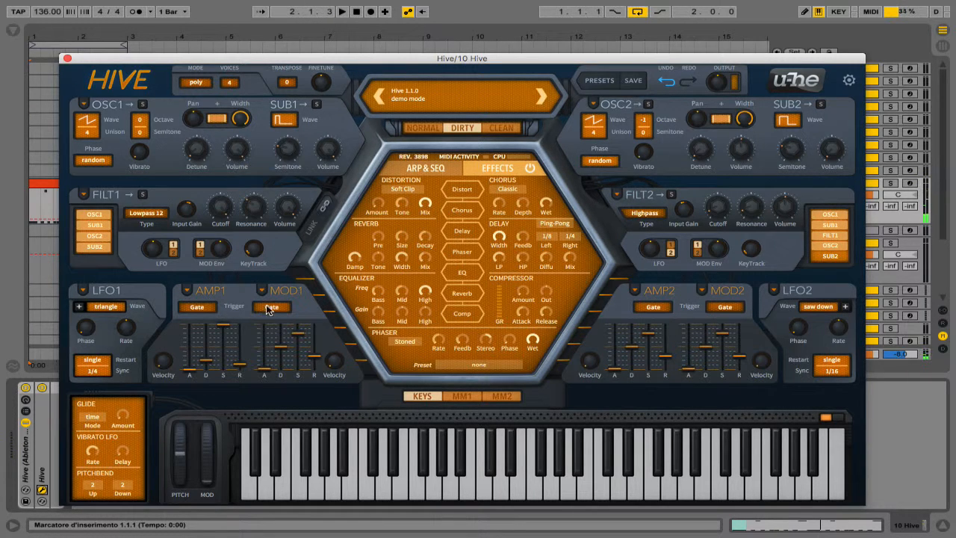
Copy the Amp Envelope 1 settings to Amp Envelope 2
{"action": "left_click", "coordinate": [187, 291]}
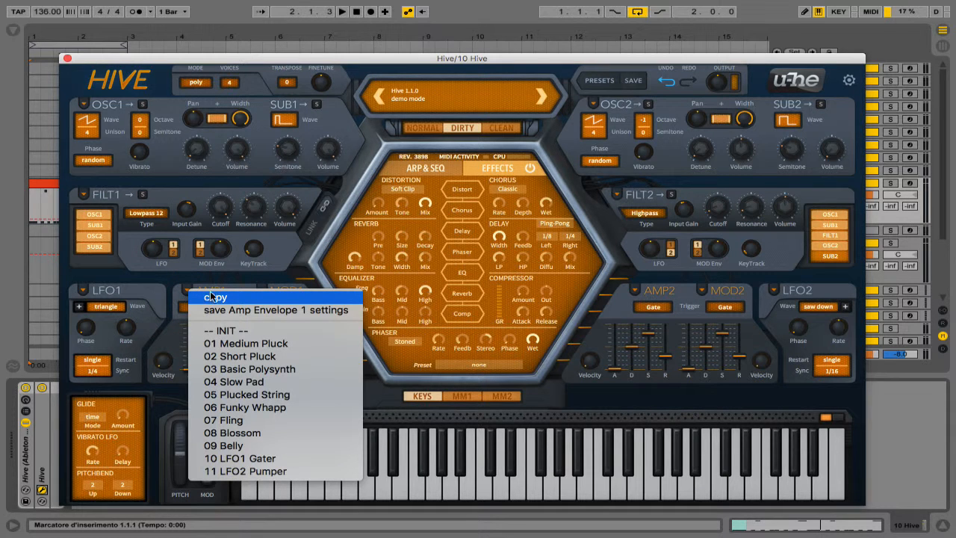
{"action": "left_click", "coordinate": [216, 298]}
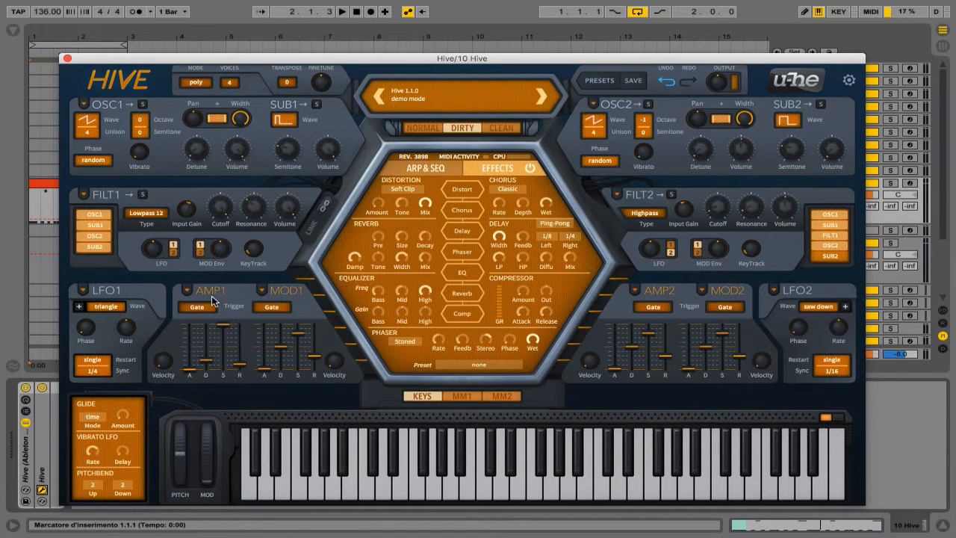
{"action": "left_click", "coordinate": [635, 291]}
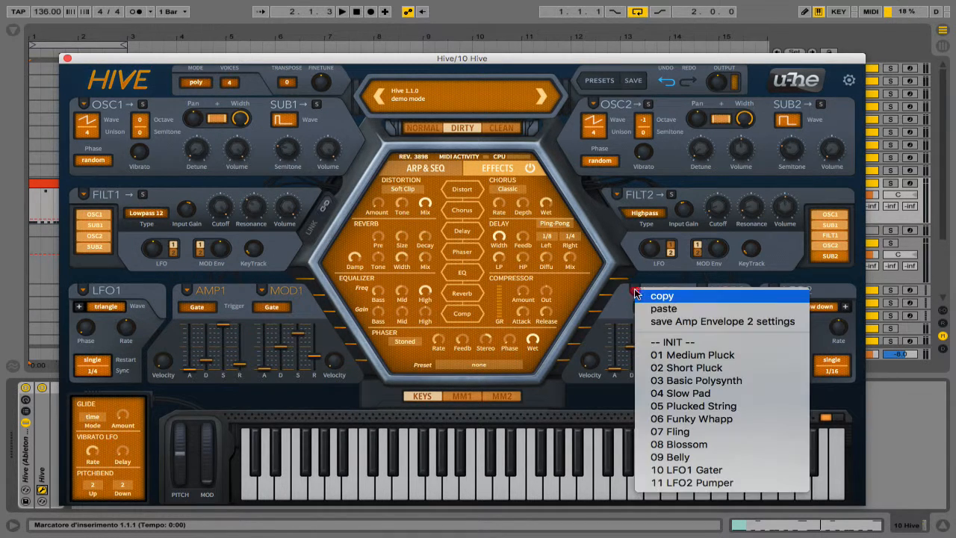
{"action": "left_click", "coordinate": [671, 313]}
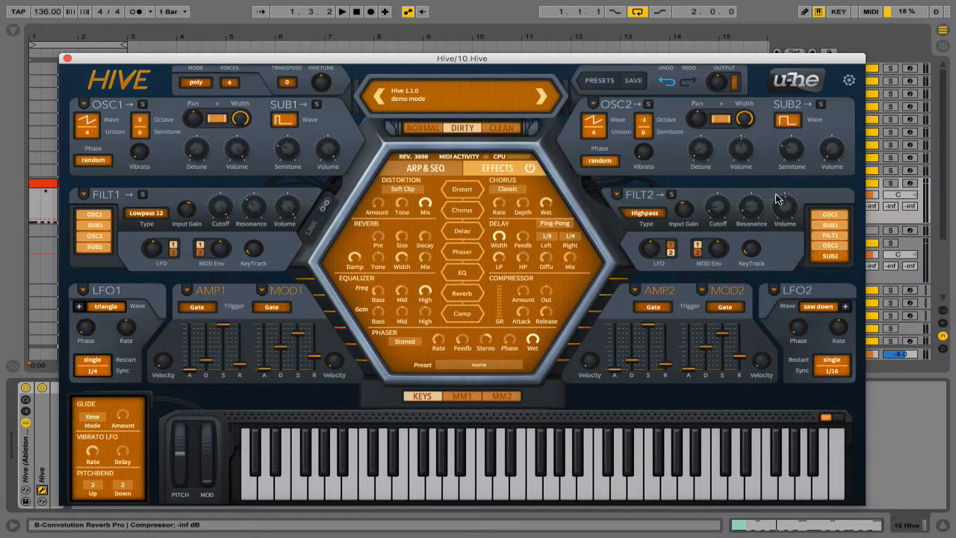
Keep Filter 2 on envelope 1, and shape Mod Envelope 1 with attack 0.00, lower decay and sustain, and a slightly longer release
{"action": "left_click", "coordinate": [698, 252]}
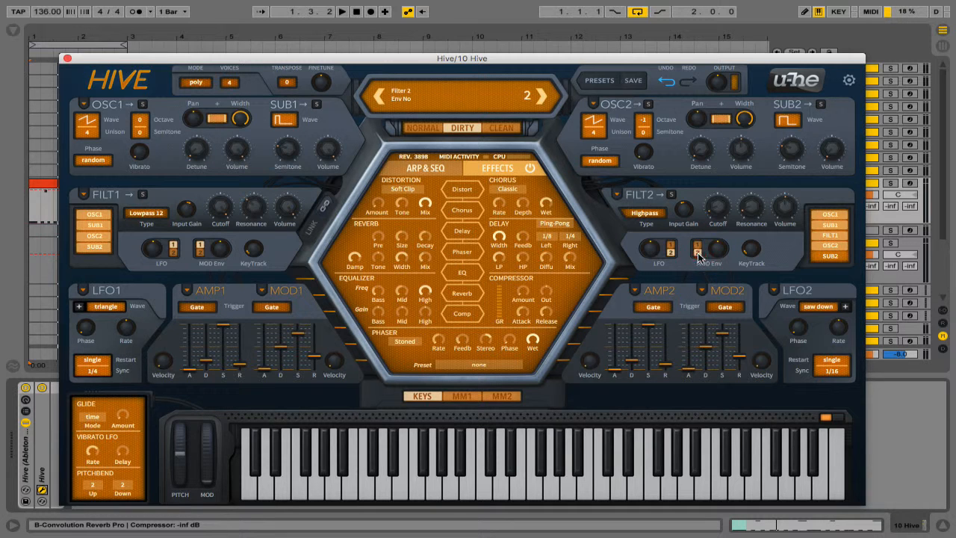
{"action": "left_click", "coordinate": [700, 248]}
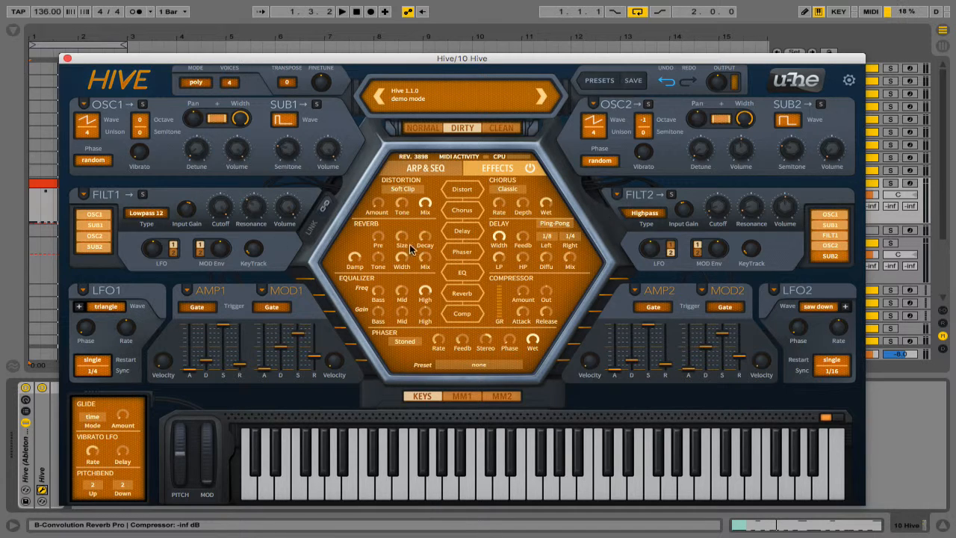
{"action": "left_click", "coordinate": [267, 374]}
{"action": "left_click_drag", "start_coordinate": [267, 373], "coordinate": [271, 387]}
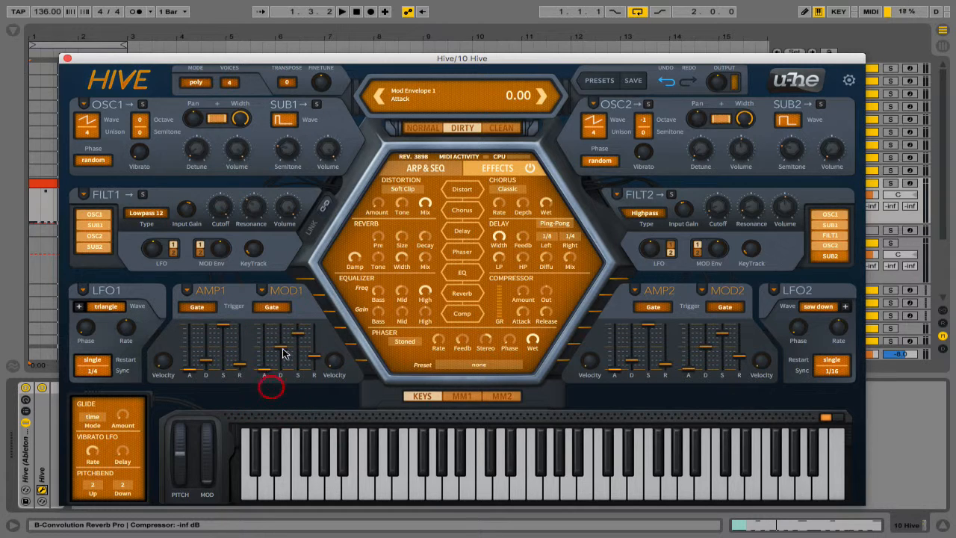
{"action": "left_click_drag", "start_coordinate": [281, 352], "coordinate": [342, 354]}
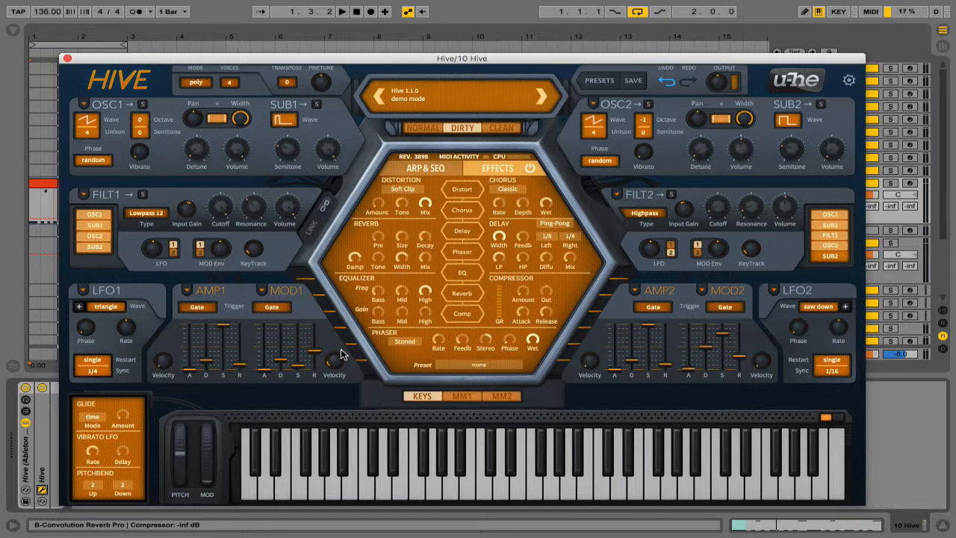
{"action": "left_click", "coordinate": [342, 354]}
Enable the compressor as the first effect in the chain, set its amount to 25%, and adjust its output and attack
{"action": "left_click_drag", "start_coordinate": [464, 313], "coordinate": [475, 192]}
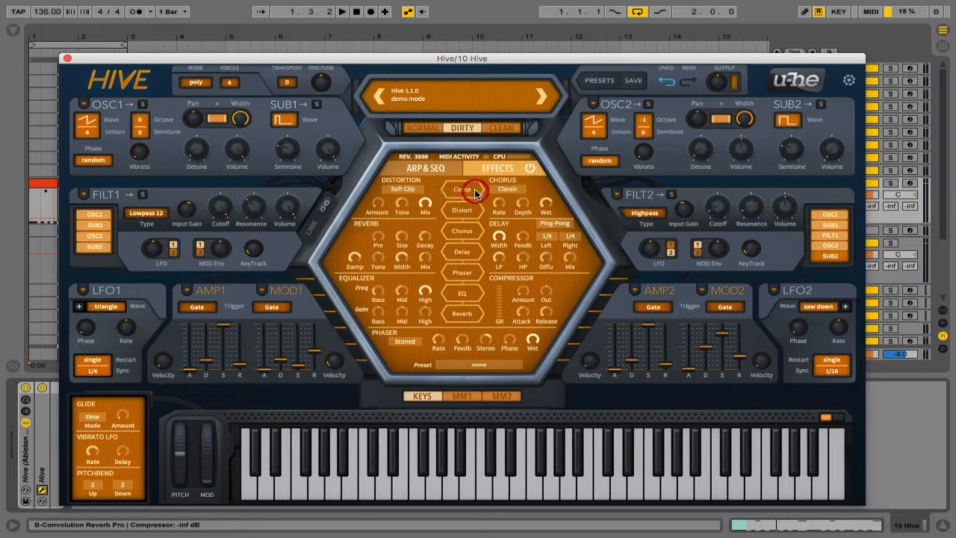
{"action": "left_click", "coordinate": [465, 192]}
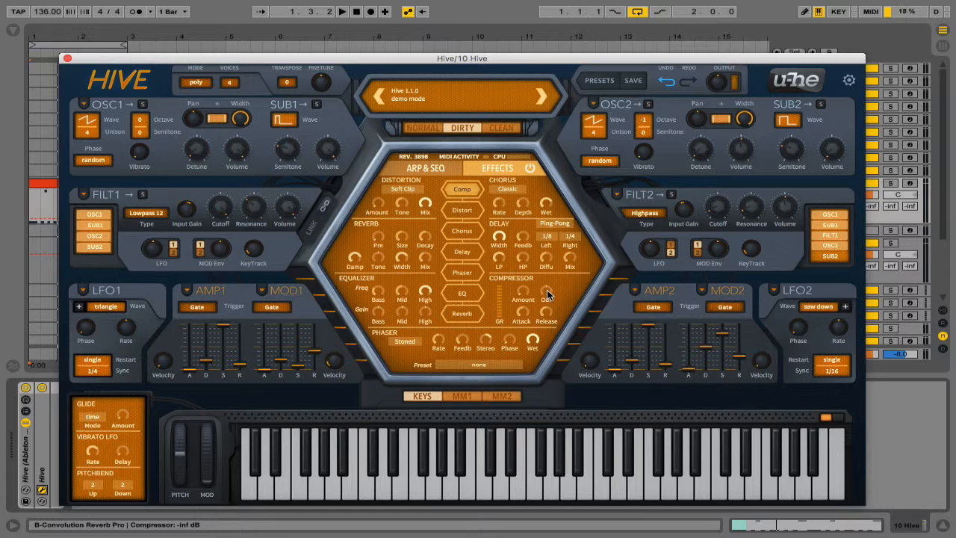
{"action": "left_click_drag", "start_coordinate": [547, 294], "coordinate": [545, 302]}
{"action": "left_click_drag", "start_coordinate": [523, 293], "coordinate": [533, 264]}
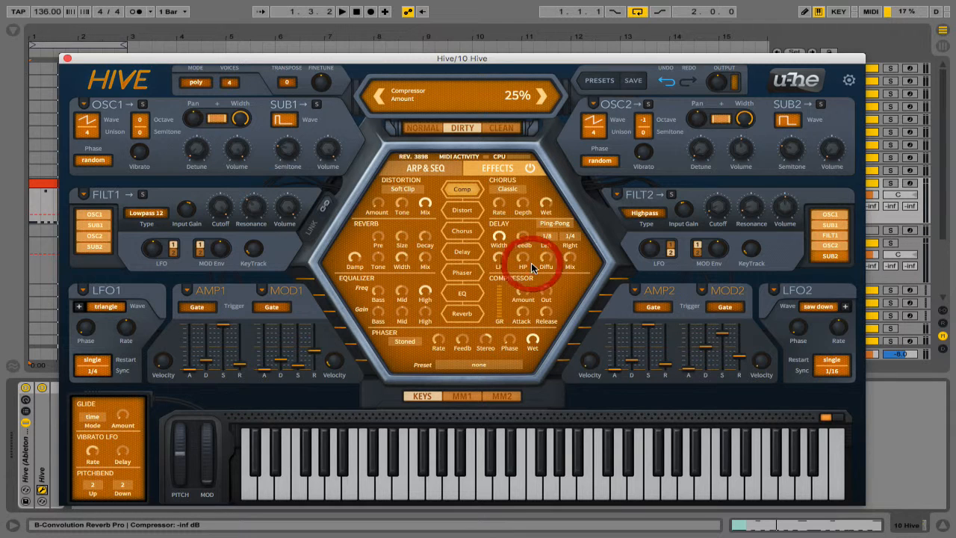
{"action": "left_click_drag", "start_coordinate": [521, 314], "coordinate": [555, 298]}
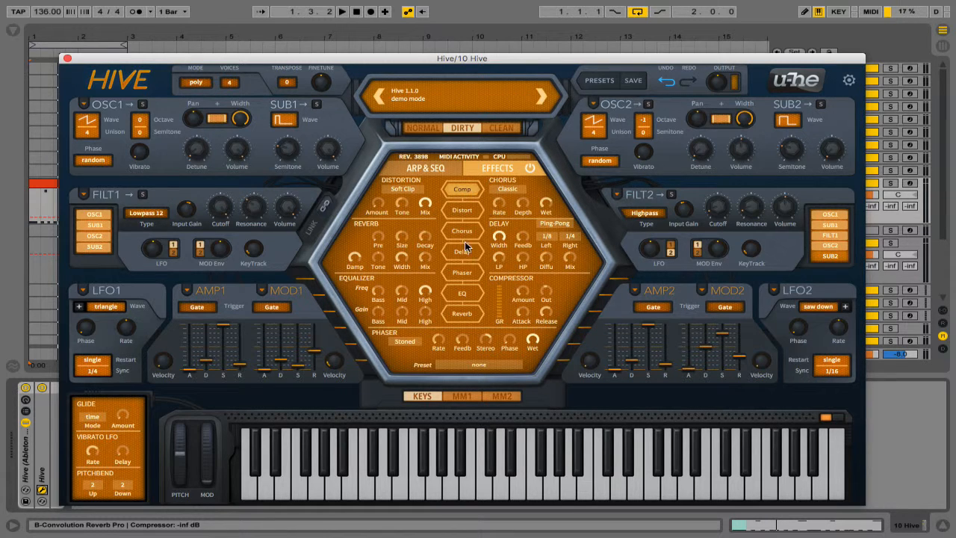
Move the chorus ahead of the distortion in the effects chain, enable it, and set its type to Ensemble
{"action": "left_click_drag", "start_coordinate": [468, 236], "coordinate": [471, 211]}
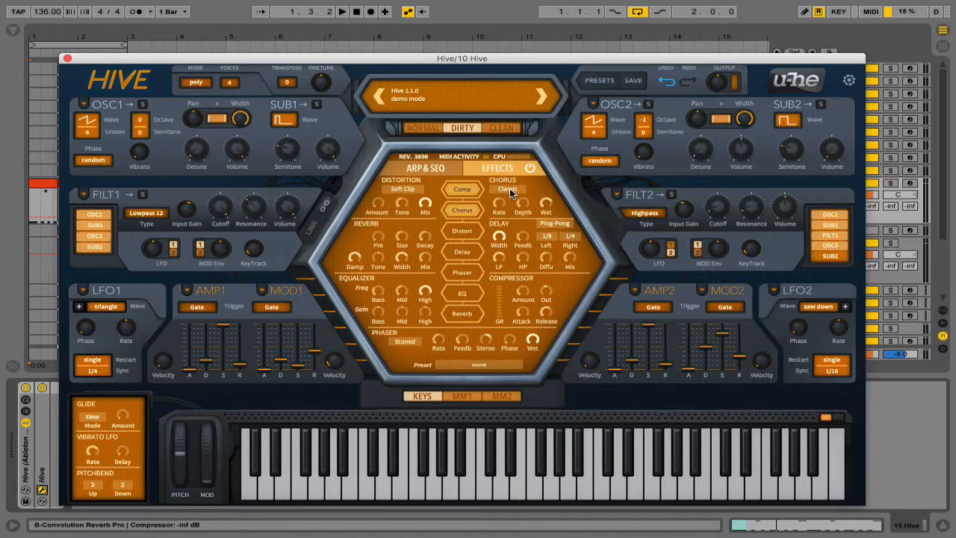
{"action": "left_click", "coordinate": [510, 193]}
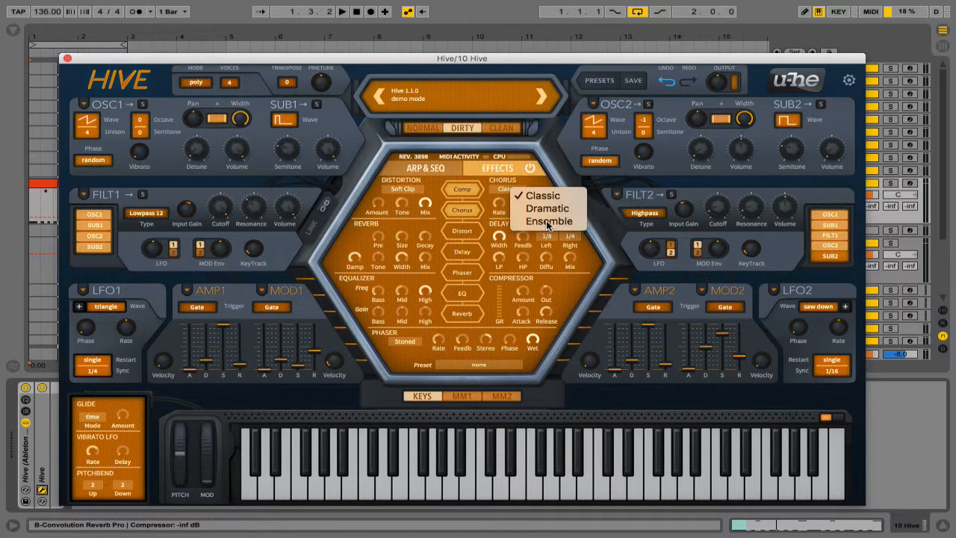
{"action": "left_click", "coordinate": [533, 221]}
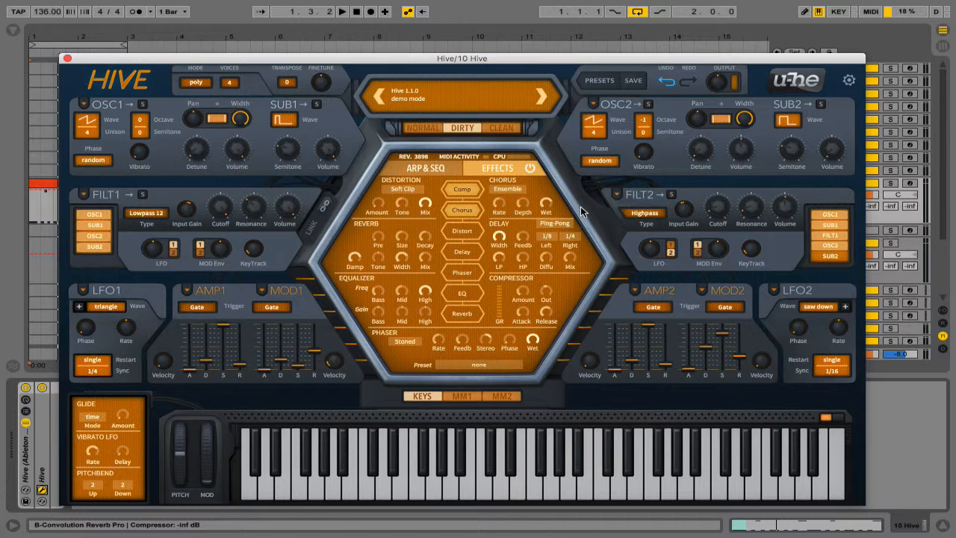
Tune the chorus rate and depth while the loop plays, set its wet level to 14.00, and compare with the effect bypassed
{"action": "key", "text": "space"}
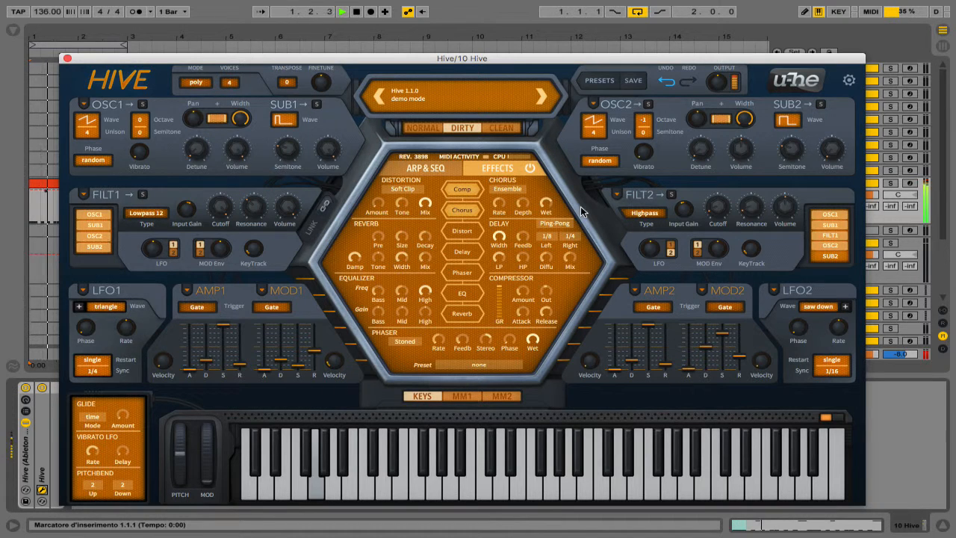
{"action": "left_click_drag", "start_coordinate": [524, 208], "coordinate": [547, 162]}
{"action": "left_click_drag", "start_coordinate": [549, 206], "coordinate": [538, 243]}
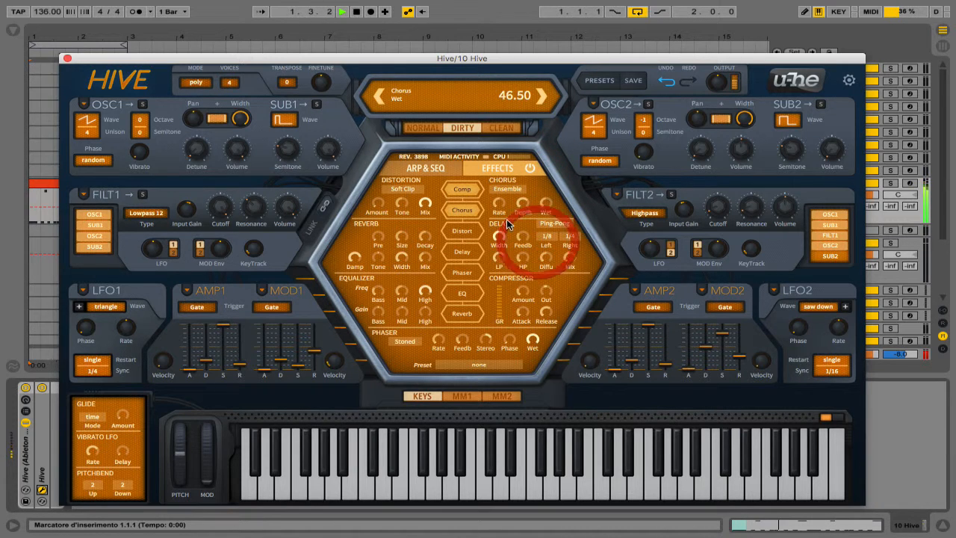
{"action": "left_click_drag", "start_coordinate": [501, 205], "coordinate": [544, 237]}
{"action": "left_click_drag", "start_coordinate": [501, 208], "coordinate": [487, 249]}
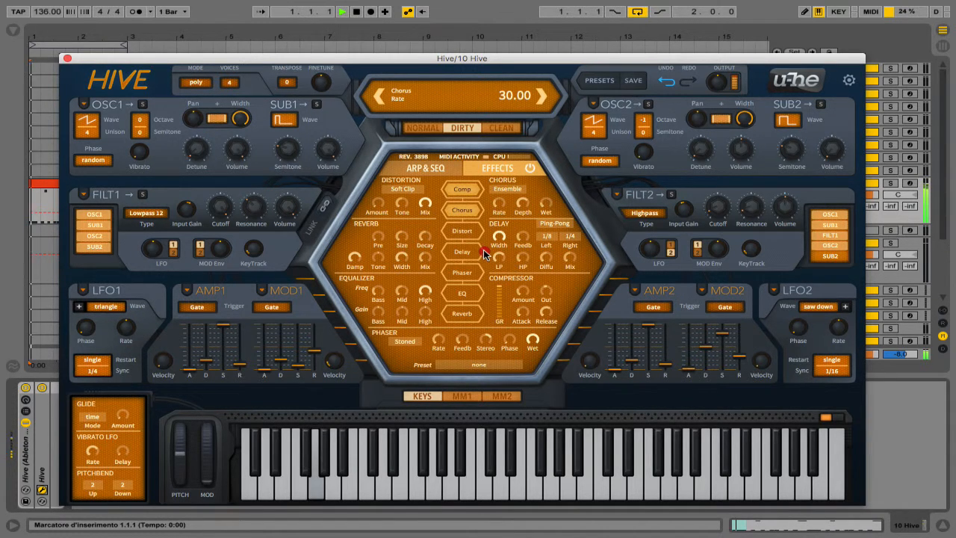
{"action": "left_click_drag", "start_coordinate": [551, 201], "coordinate": [566, 148]}
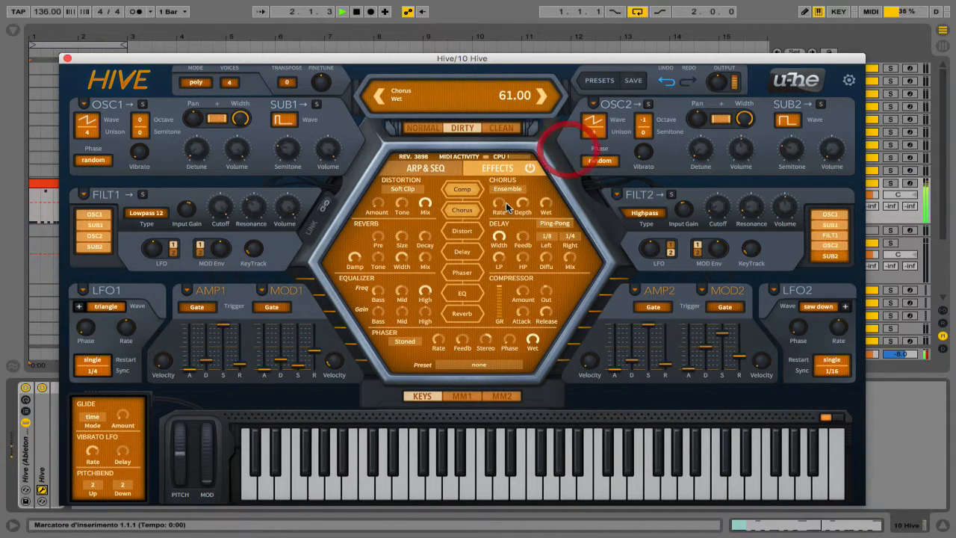
{"action": "left_click_drag", "start_coordinate": [498, 204], "coordinate": [538, 262]}
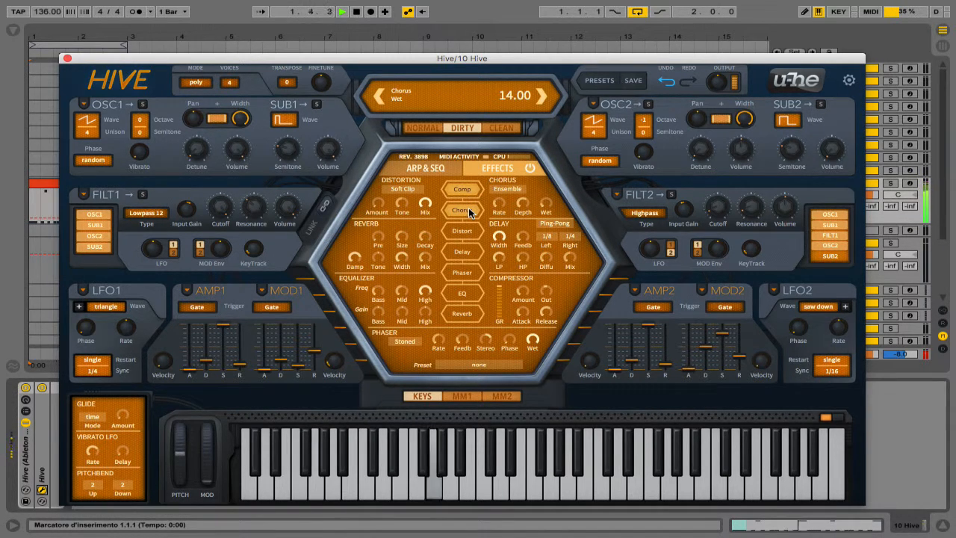
{"action": "left_click", "coordinate": [466, 211]}
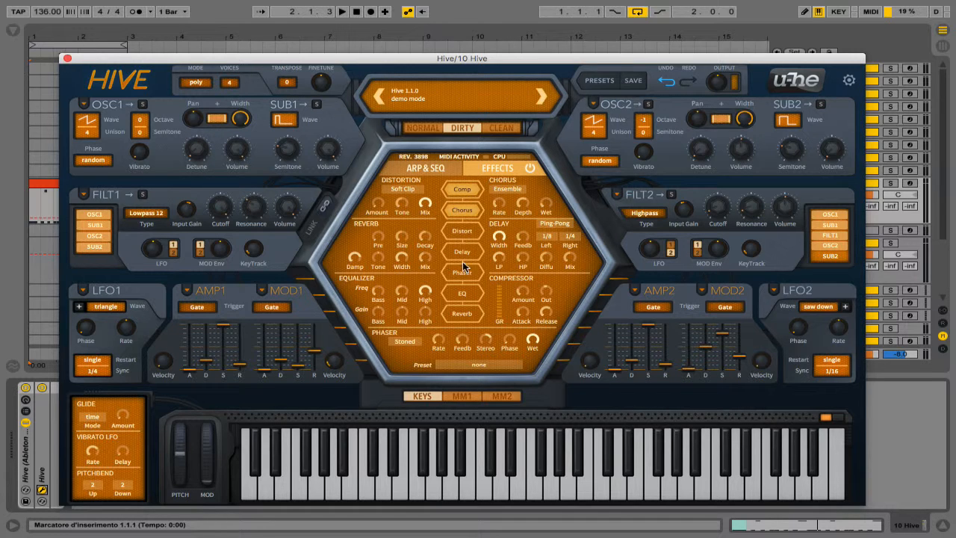
Enable the distortion, set its type to Foldback, lower its mix to 64.50, and adjust its tone
{"action": "left_click", "coordinate": [462, 231]}
{"action": "left_click", "coordinate": [402, 192]}
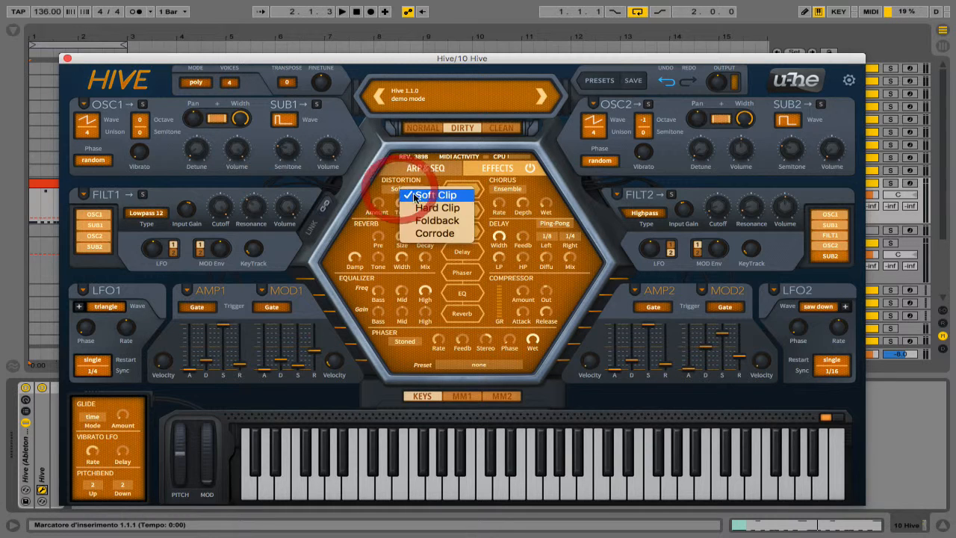
{"action": "left_click", "coordinate": [447, 220]}
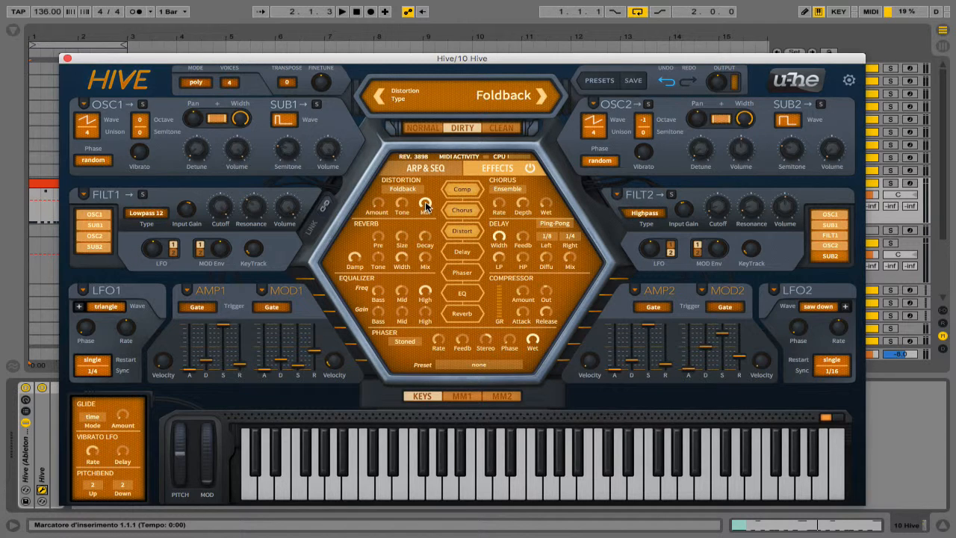
{"action": "left_click_drag", "start_coordinate": [426, 206], "coordinate": [416, 249]}
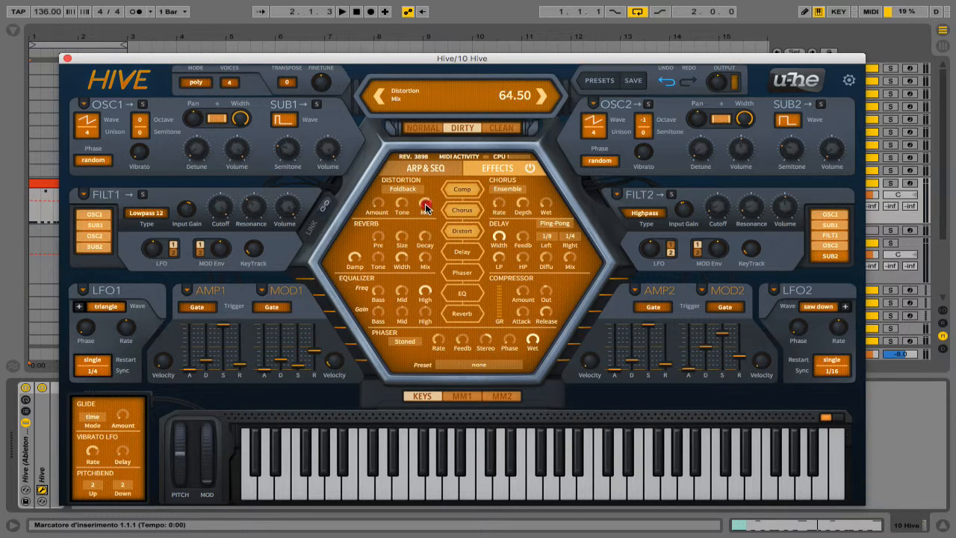
{"action": "left_click_drag", "start_coordinate": [402, 205], "coordinate": [421, 184]}
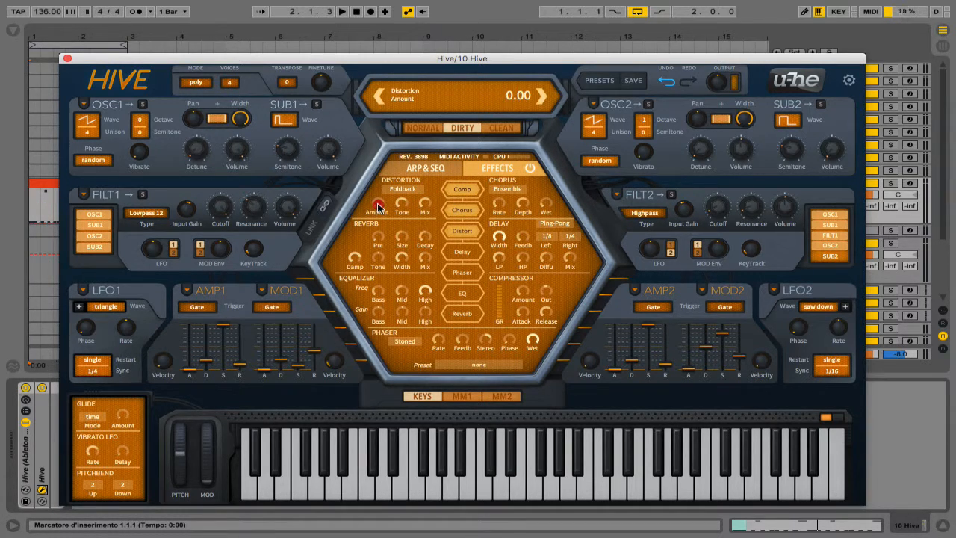
Adjust the distortion amount, then enable the equalizer, setting its bass frequency to 43.50 and adjusting the bass gain
{"action": "left_click_drag", "start_coordinate": [378, 207], "coordinate": [398, 150]}
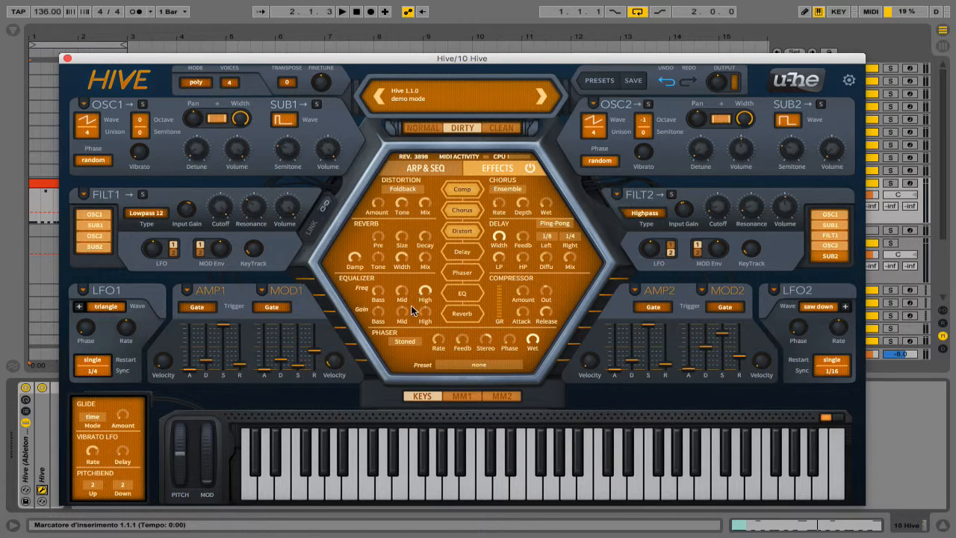
{"action": "left_click", "coordinate": [469, 294]}
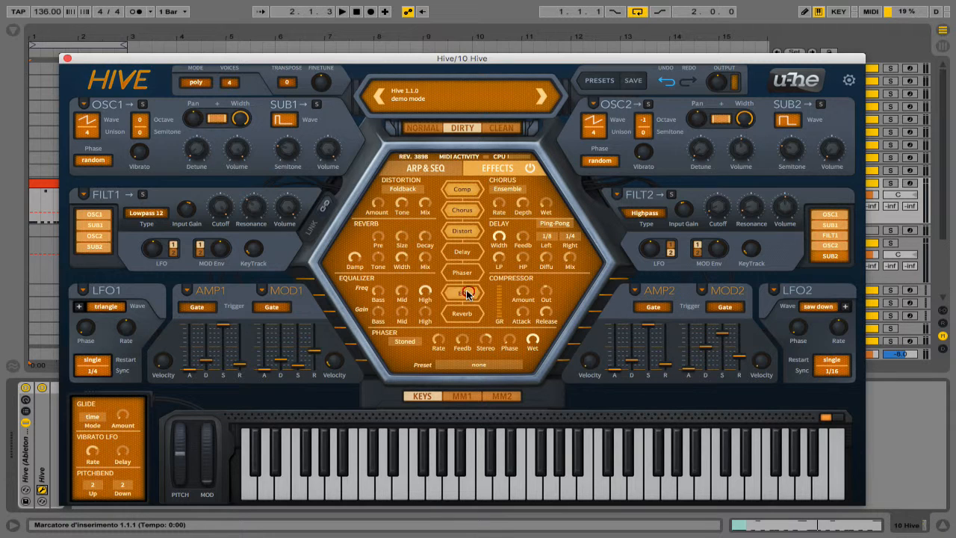
{"action": "left_click", "coordinate": [380, 293]}
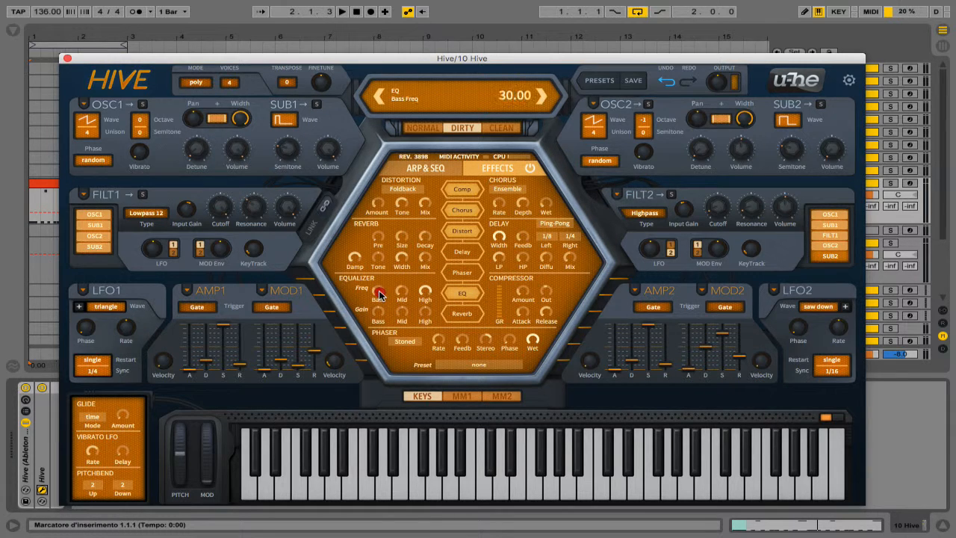
{"action": "left_click_drag", "start_coordinate": [380, 293], "coordinate": [387, 276]}
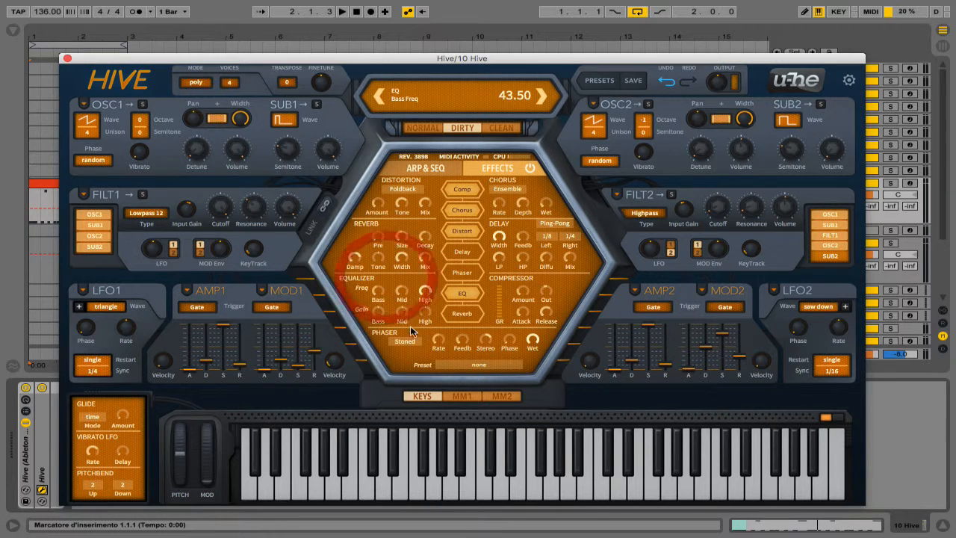
{"action": "left_click_drag", "start_coordinate": [377, 314], "coordinate": [385, 306]}
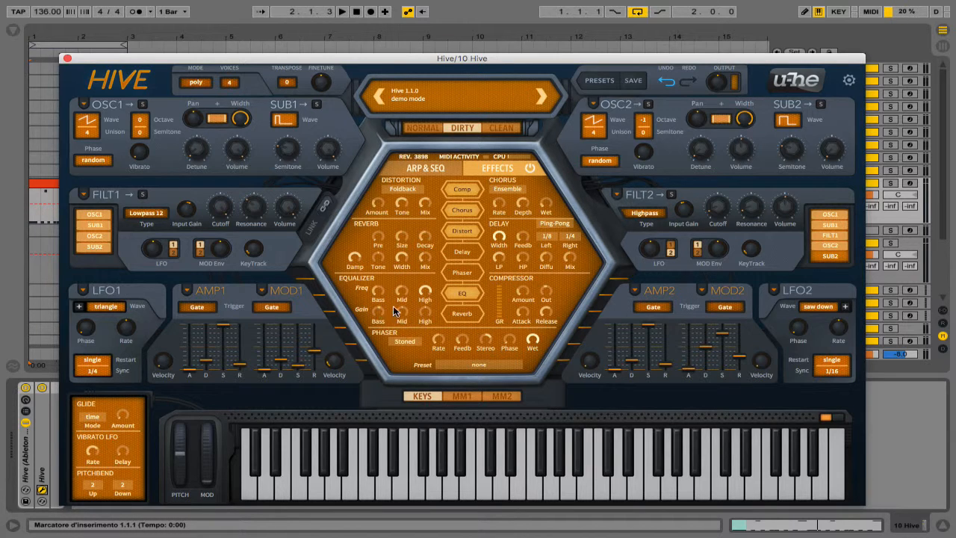
Tune the equalizer's mid frequency, mid gain and high frequency, and run playback to hear the result
{"action": "left_click_drag", "start_coordinate": [402, 296], "coordinate": [418, 266]}
{"action": "mouse_move", "coordinate": [405, 311]}
{"action": "left_mouse_down"}
{"action": "mouse_move", "coordinate": [412, 296]}
{"action": "mouse_move", "coordinate": [405, 306]}
{"action": "left_mouse_up"}
{"action": "mouse_move", "coordinate": [424, 295]}
{"action": "left_mouse_down"}
{"action": "mouse_move", "coordinate": [428, 310]}
{"action": "mouse_move", "coordinate": [433, 303]}
{"action": "left_mouse_up"}
{"action": "key", "text": "space"}
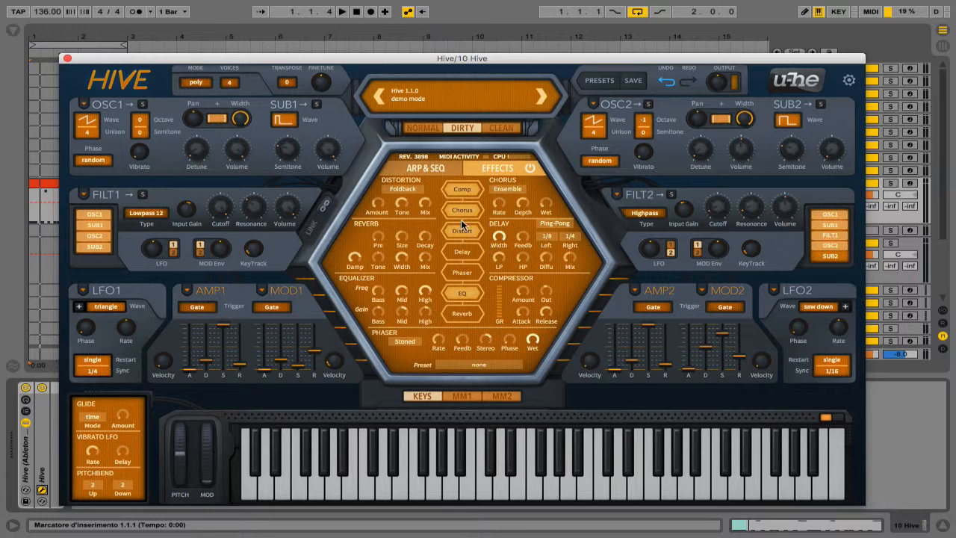
Look over the first modulation matrix page and try the mod wheel, returning it to 0.00
{"action": "left_click", "coordinate": [463, 396]}
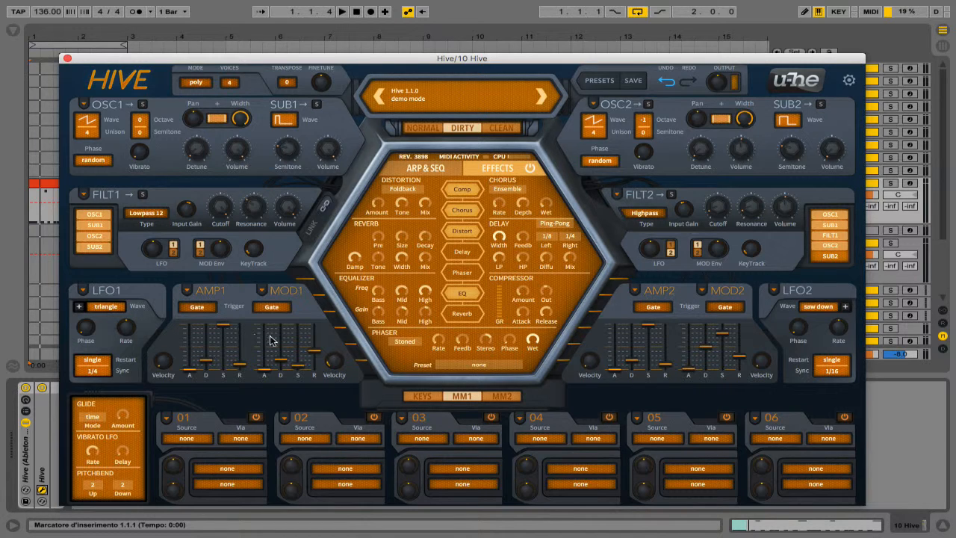
{"action": "left_click", "coordinate": [417, 396]}
{"action": "left_click_drag", "start_coordinate": [205, 473], "coordinate": [234, 495]}
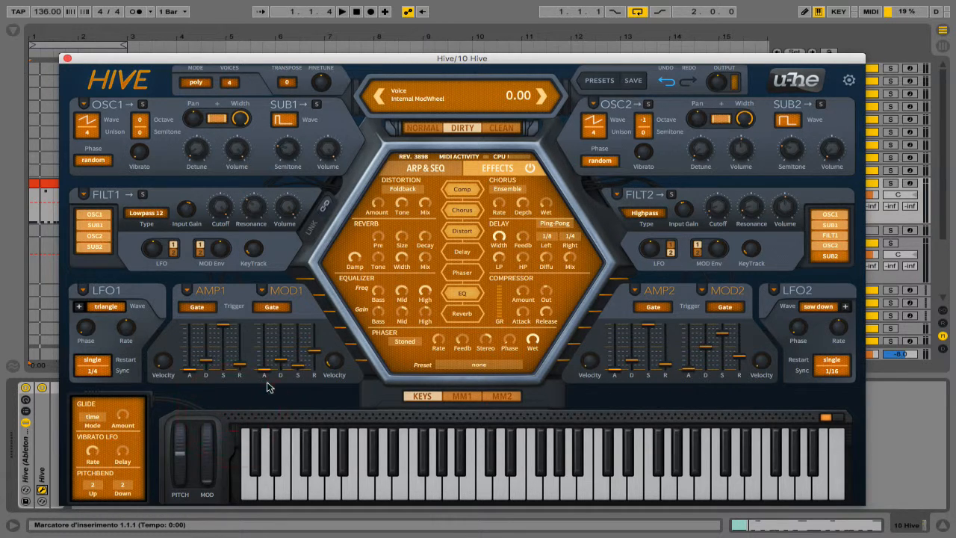
In modulation slot 1, set ModWheel as the source and route it to filter 1 cutoff with a depth of about -78
{"action": "left_click", "coordinate": [453, 395]}
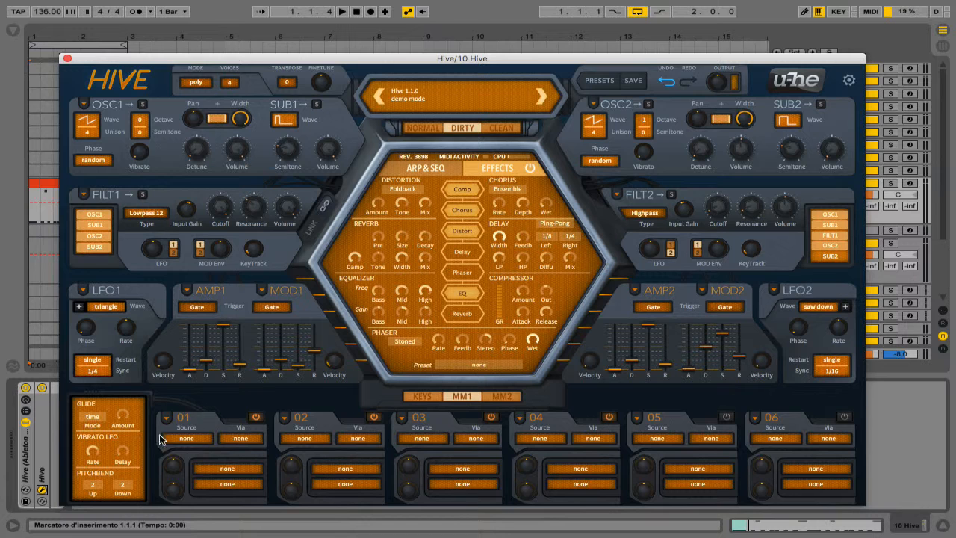
{"action": "left_click", "coordinate": [187, 439]}
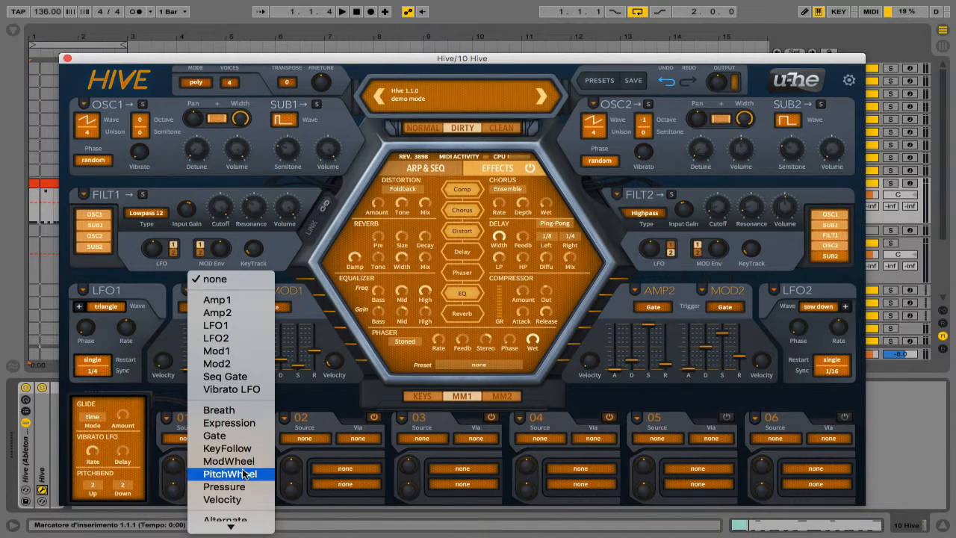
{"action": "left_click", "coordinate": [219, 471]}
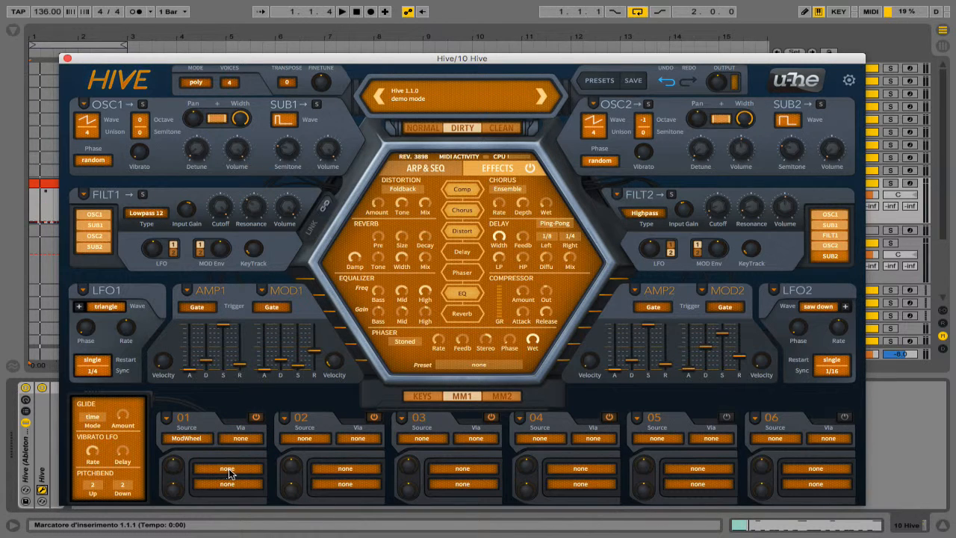
{"action": "left_click_drag", "start_coordinate": [230, 468], "coordinate": [220, 211]}
{"action": "left_click_drag", "start_coordinate": [175, 471], "coordinate": [174, 494]}
{"action": "left_click_drag", "start_coordinate": [174, 465], "coordinate": [174, 468]}
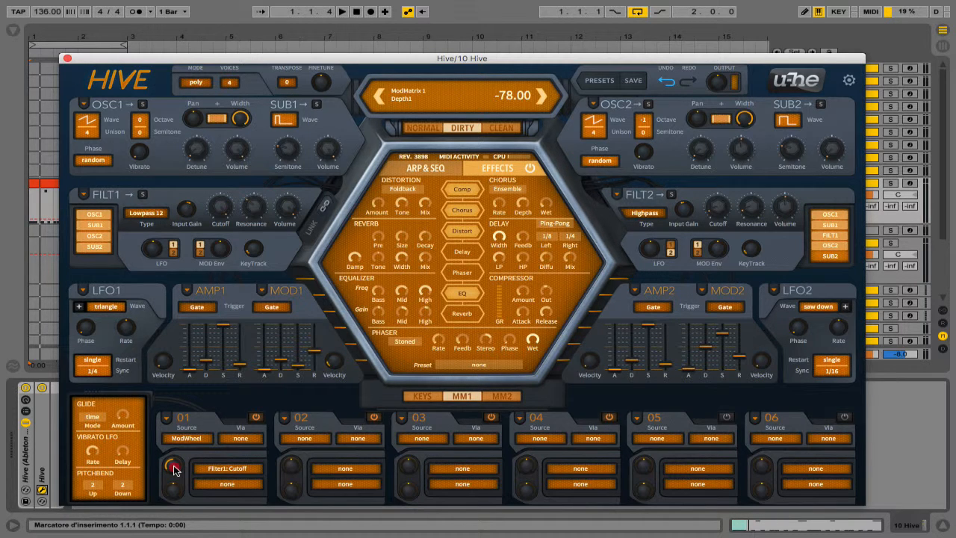
{"action": "left_click_drag", "start_coordinate": [174, 469], "coordinate": [174, 467]}
Assign filter 2 cutoff as the second target of modulation slot 1 and give it a positive depth
{"action": "left_click", "coordinate": [228, 486]}
{"action": "left_click_drag", "start_coordinate": [229, 486], "coordinate": [717, 210]}
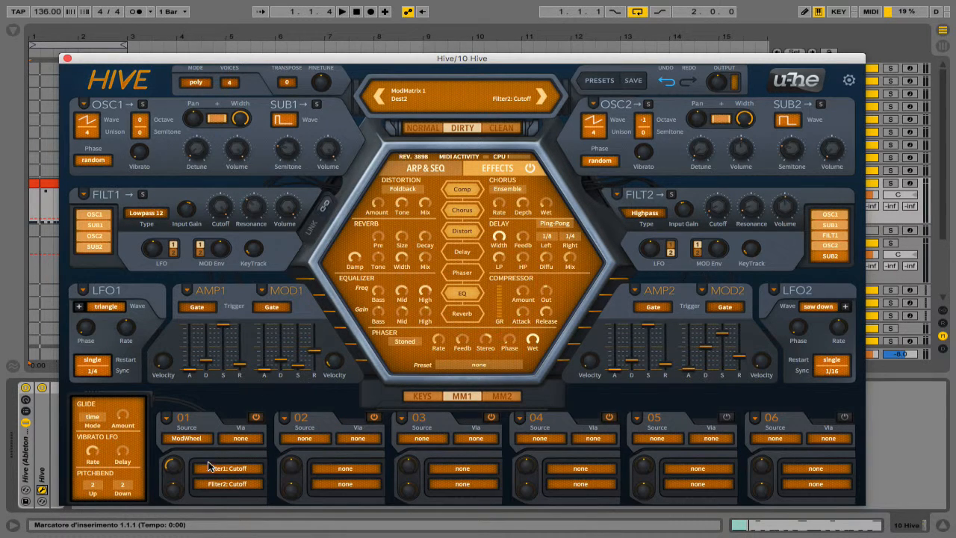
{"action": "left_click", "coordinate": [179, 486]}
{"action": "left_click_drag", "start_coordinate": [185, 481], "coordinate": [186, 482]}
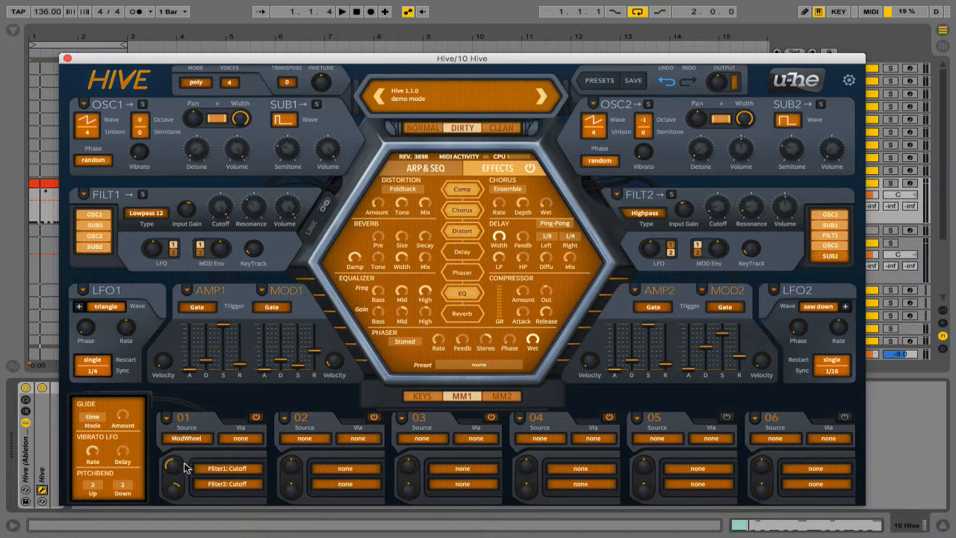
Route ModWheel to the distortion amount in modulation slot 2 with a negative depth, set the distortion amount to 20.00, and audition the loop
{"action": "left_click", "coordinate": [310, 435]}
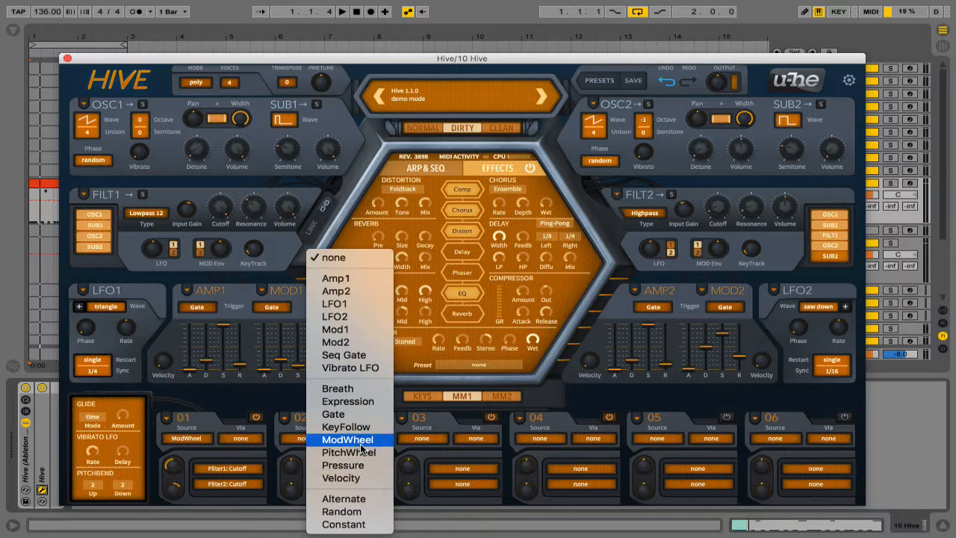
{"action": "left_click", "coordinate": [356, 383]}
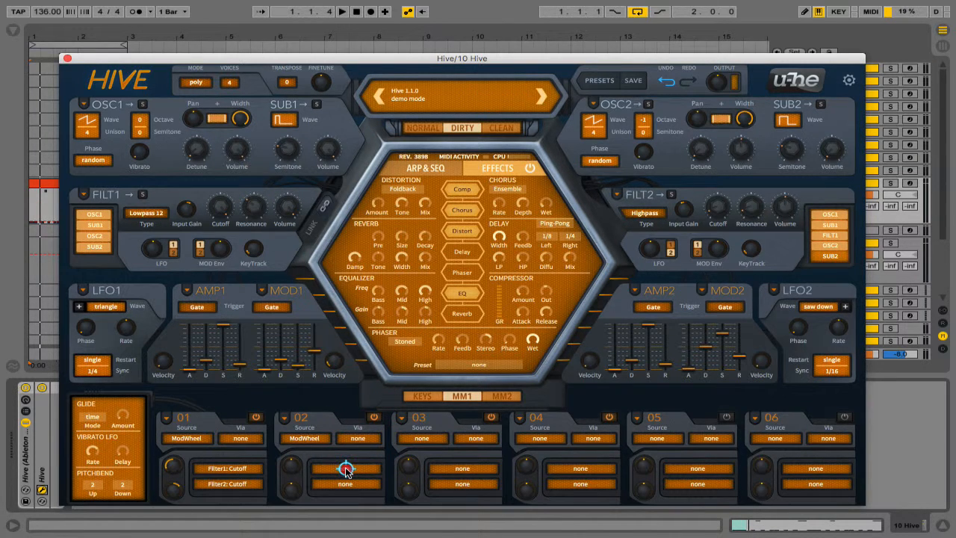
{"action": "left_click_drag", "start_coordinate": [345, 468], "coordinate": [376, 203]}
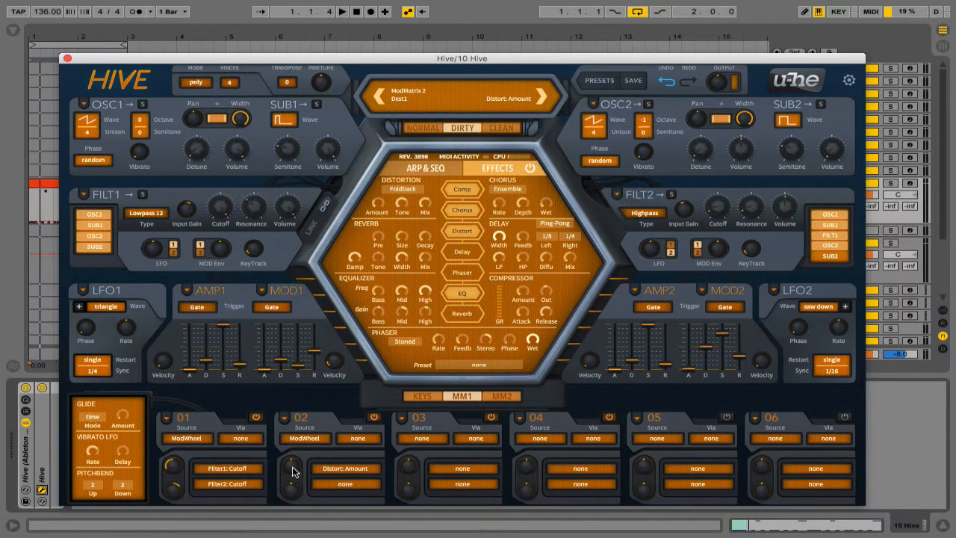
{"action": "left_click_drag", "start_coordinate": [293, 470], "coordinate": [293, 474]}
{"action": "mouse_move", "coordinate": [387, 214]}
{"action": "left_mouse_down"}
{"action": "mouse_move", "coordinate": [382, 199]}
{"action": "mouse_move", "coordinate": [380, 211]}
{"action": "left_mouse_up"}
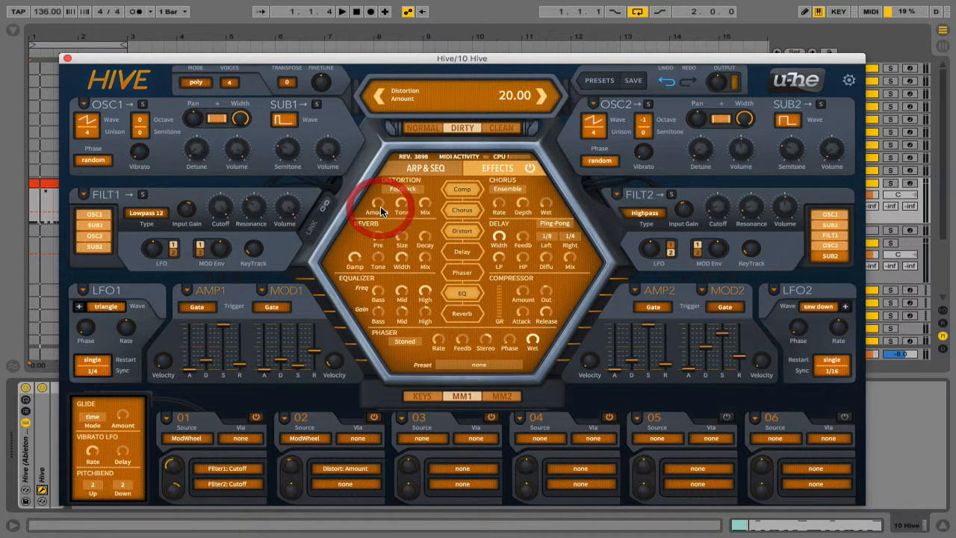
{"action": "key", "text": "space"}
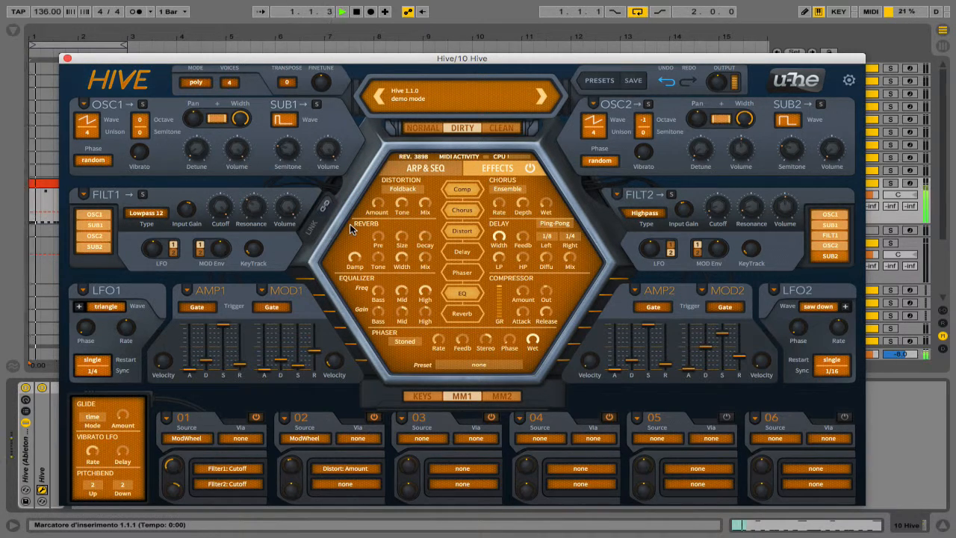
{"action": "key", "text": "space"}
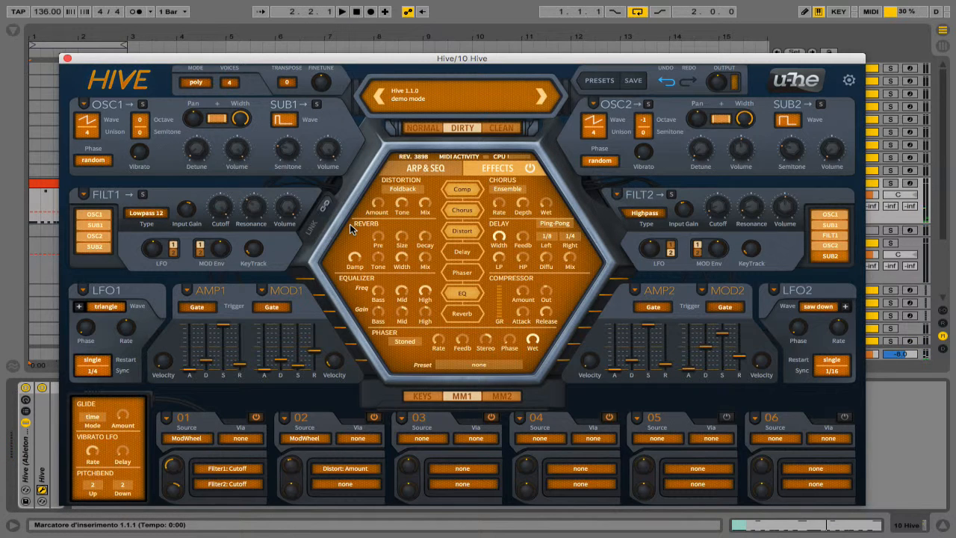
Assign the equalizer's mid gain as the second target of modulation slot 2 and lower its depth
{"action": "left_click", "coordinate": [347, 485]}
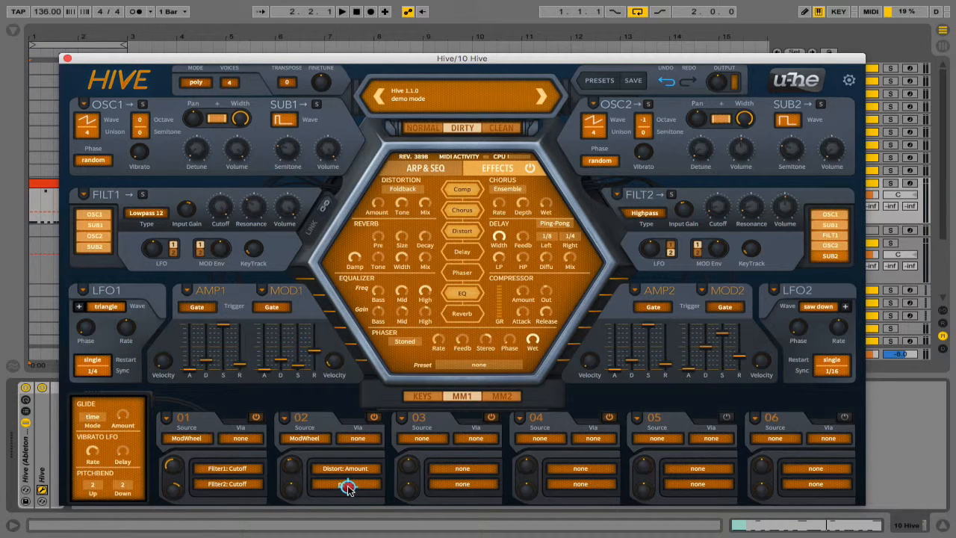
{"action": "left_click_drag", "start_coordinate": [347, 487], "coordinate": [403, 316]}
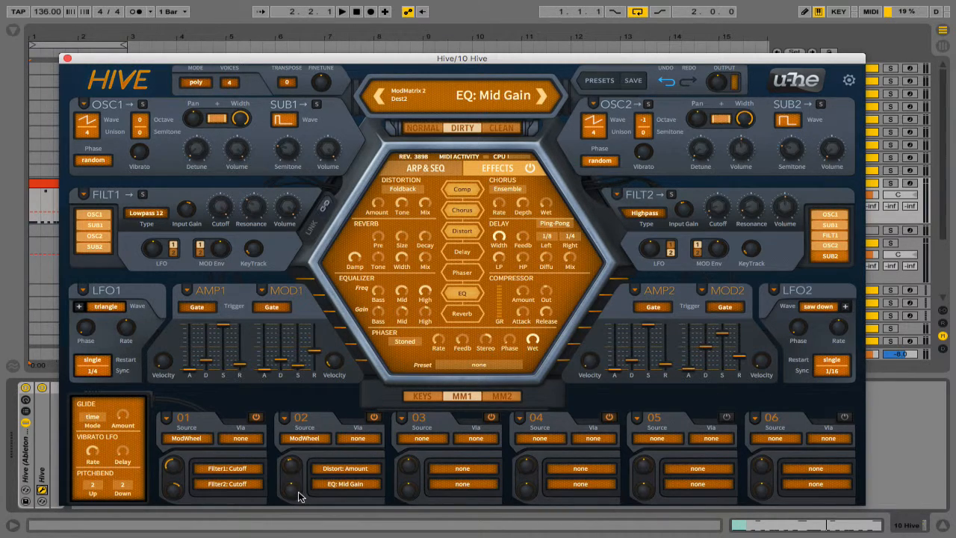
{"action": "left_click_drag", "start_coordinate": [299, 497], "coordinate": [294, 505]}
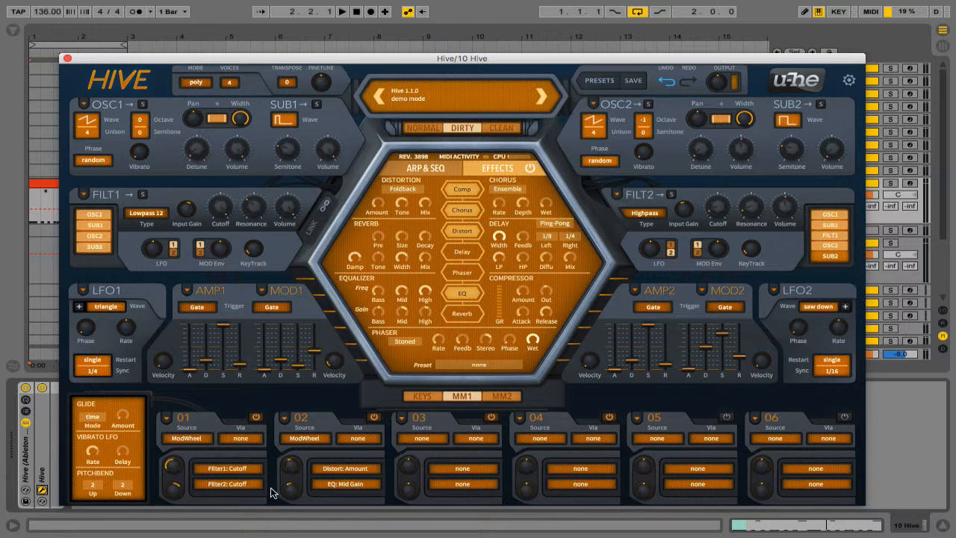
Set ModWheel as the source of modulation slots 3 and 4, and route slot 3 to filter 2 resonance with adjusted depth
{"action": "left_click", "coordinate": [422, 439]}
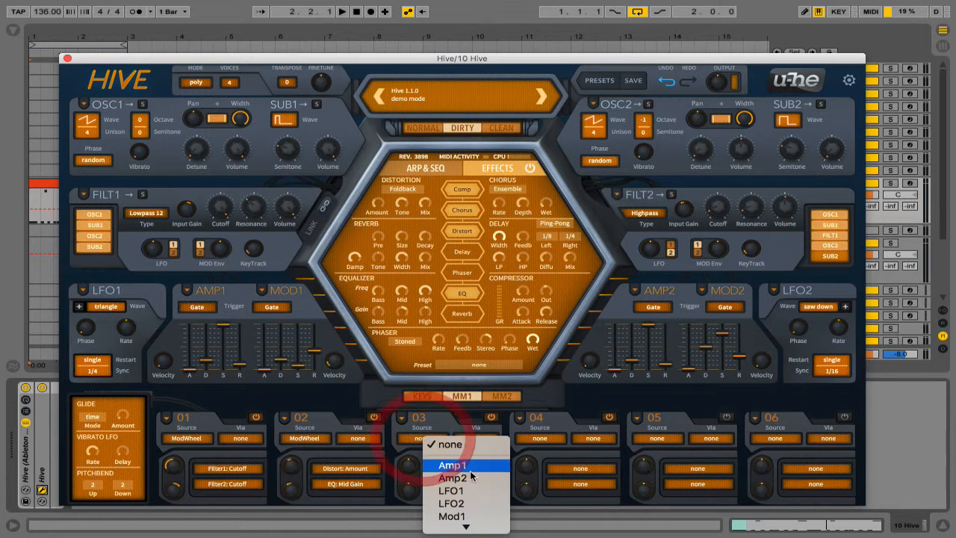
{"action": "left_click", "coordinate": [466, 440]}
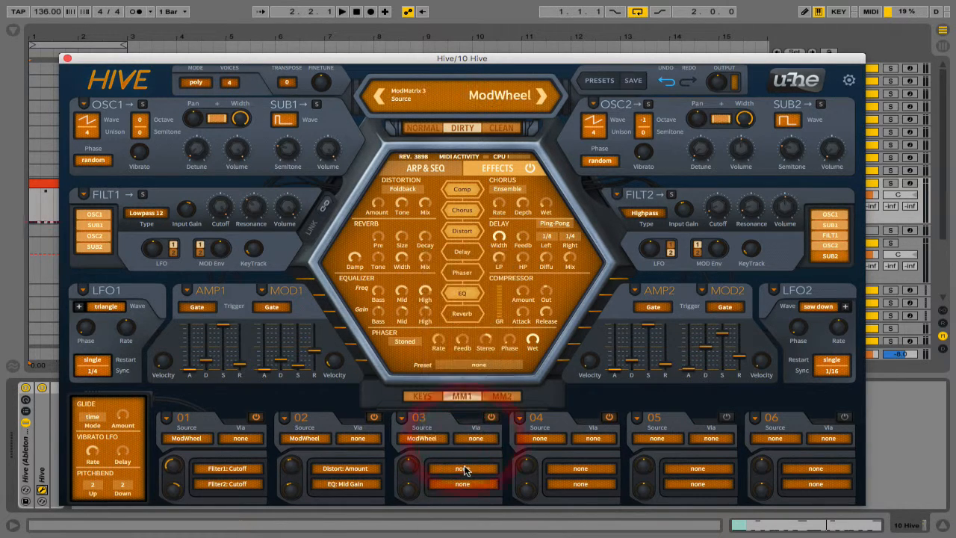
{"action": "left_click", "coordinate": [551, 438]}
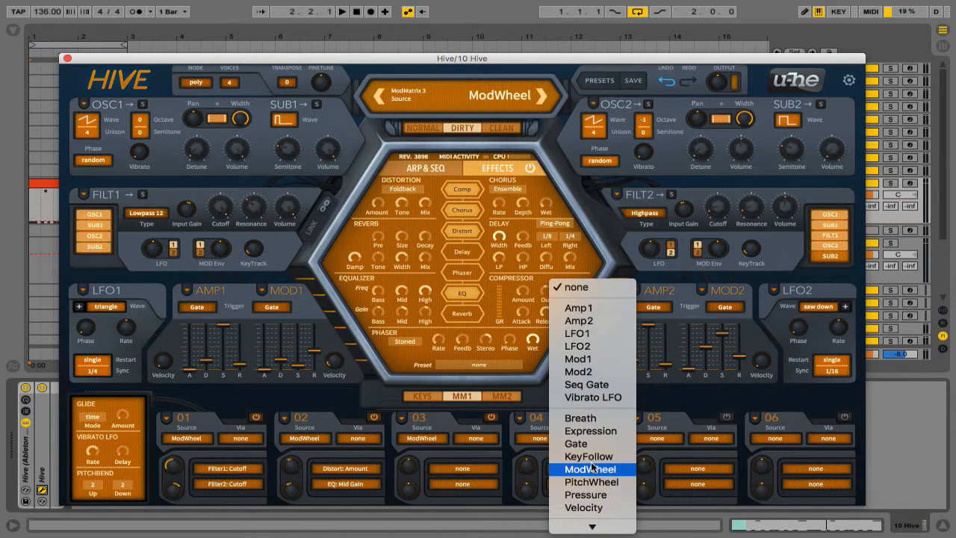
{"action": "left_click", "coordinate": [591, 469]}
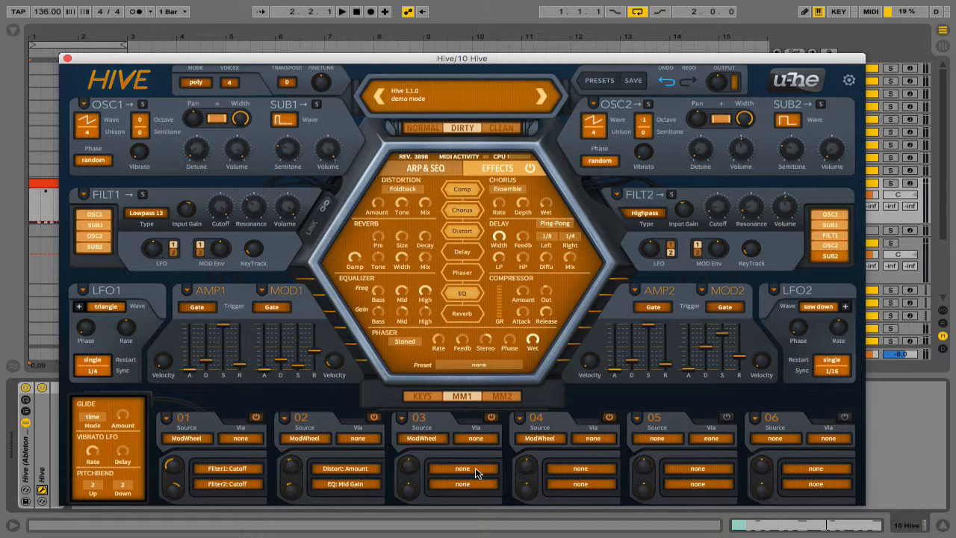
{"action": "left_click_drag", "start_coordinate": [475, 467], "coordinate": [752, 207]}
{"action": "mouse_move", "coordinate": [411, 470]}
{"action": "left_mouse_down"}
{"action": "mouse_move", "coordinate": [416, 463]}
{"action": "mouse_move", "coordinate": [419, 479]}
{"action": "mouse_move", "coordinate": [411, 469]}
{"action": "left_mouse_up"}
Route slot 3's second target to the Amp 1 release and slot 4's first target to the Amp 2 release, adjusting both depths
{"action": "left_click_drag", "start_coordinate": [458, 484], "coordinate": [830, 154]}
{"action": "left_click_drag", "start_coordinate": [383, 441], "coordinate": [240, 365]}
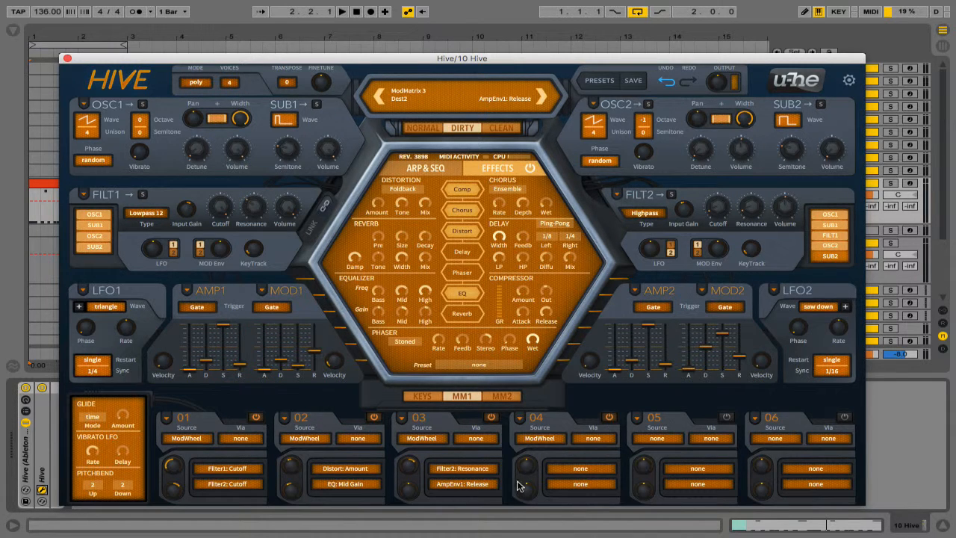
{"action": "left_click_drag", "start_coordinate": [412, 493], "coordinate": [417, 489]}
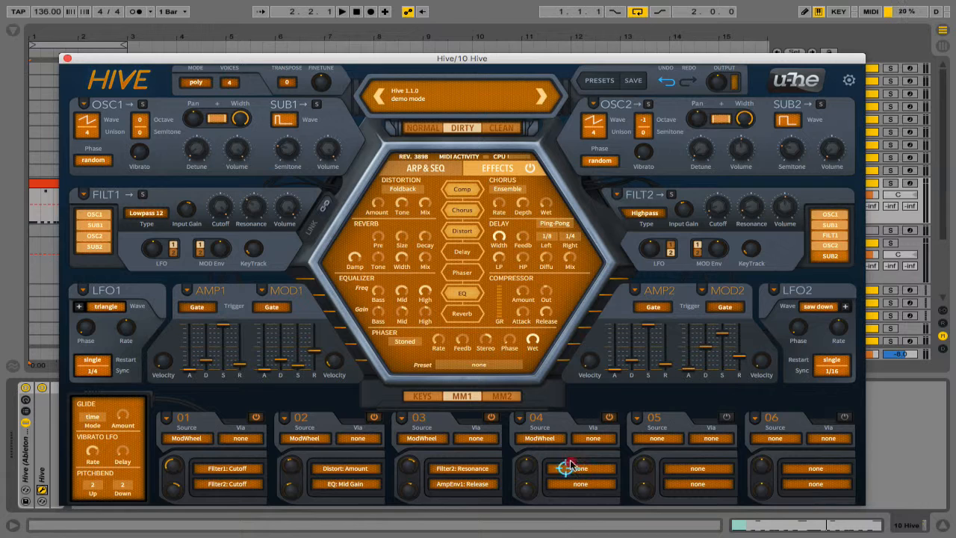
{"action": "left_click_drag", "start_coordinate": [567, 467], "coordinate": [662, 359]}
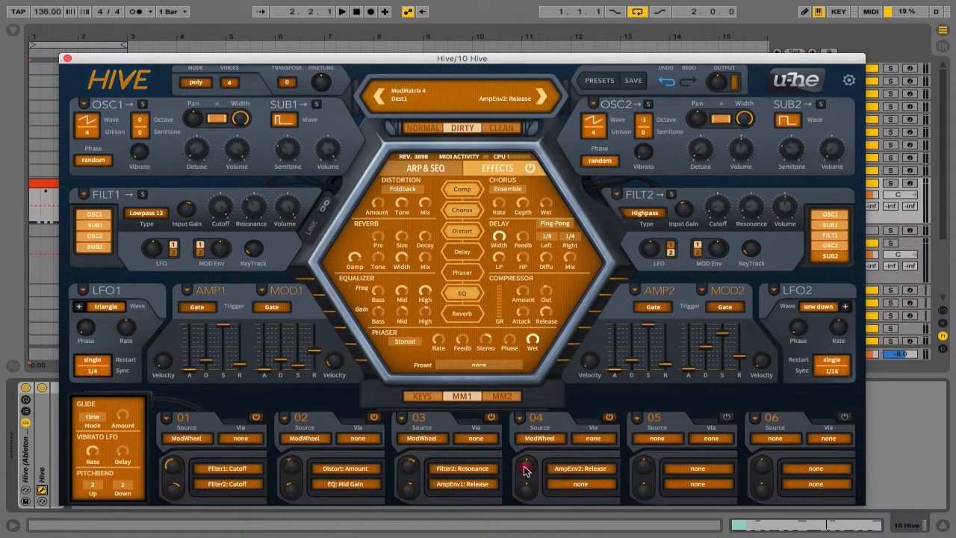
{"action": "left_click_drag", "start_coordinate": [524, 467], "coordinate": [529, 466]}
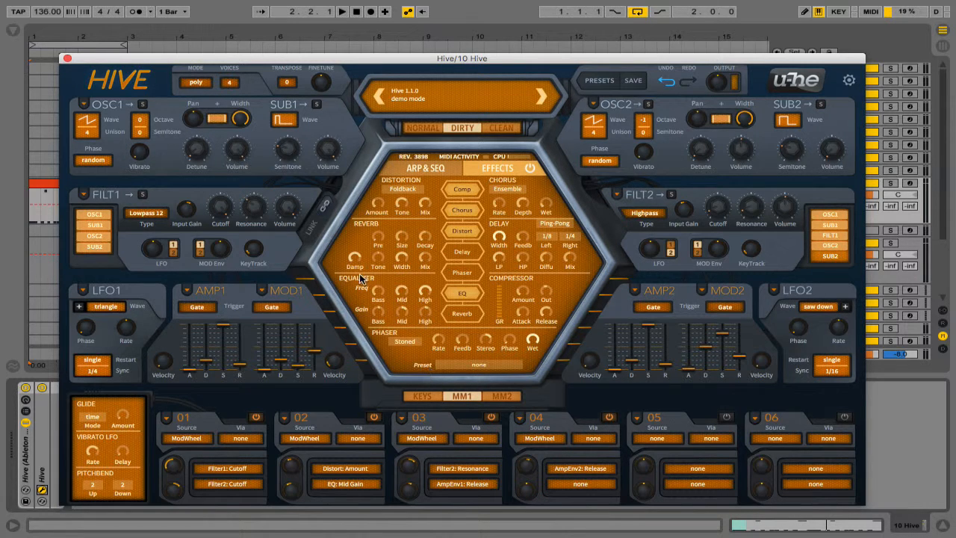
Turn on the controller link and raise the MOD Env amount of both filters together
{"action": "left_click", "coordinate": [324, 210]}
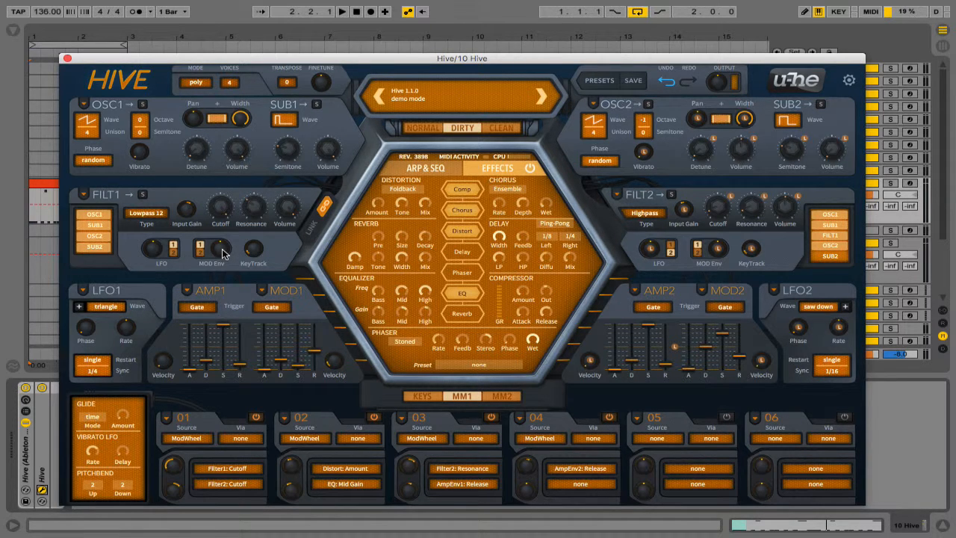
{"action": "left_click", "coordinate": [325, 208]}
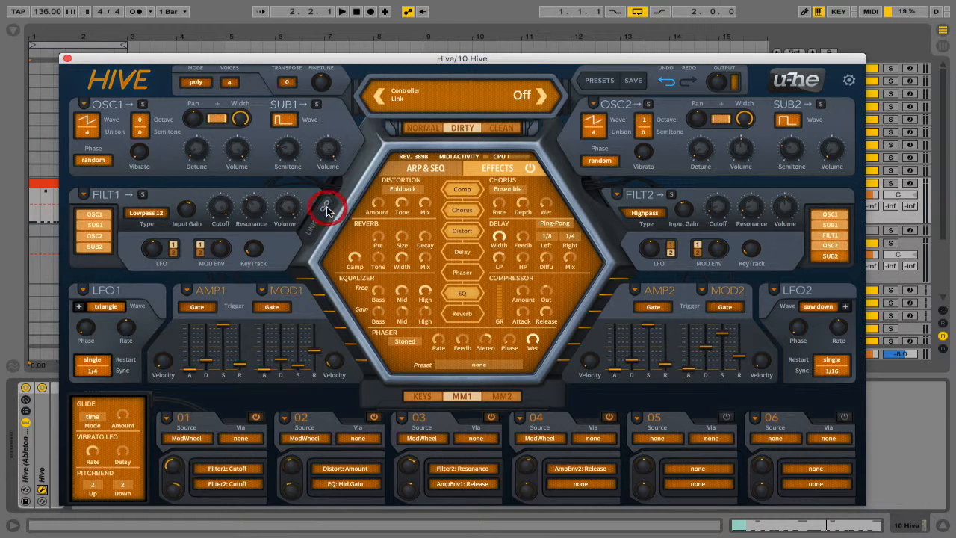
{"action": "left_click", "coordinate": [326, 208]}
{"action": "left_click", "coordinate": [326, 209]}
{"action": "left_click", "coordinate": [325, 210]}
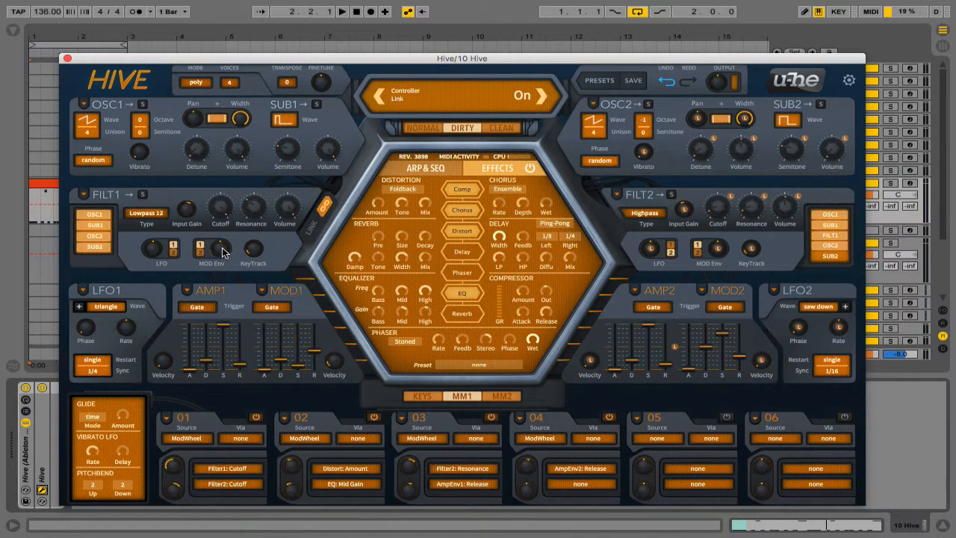
{"action": "left_click_drag", "start_coordinate": [221, 252], "coordinate": [240, 228]}
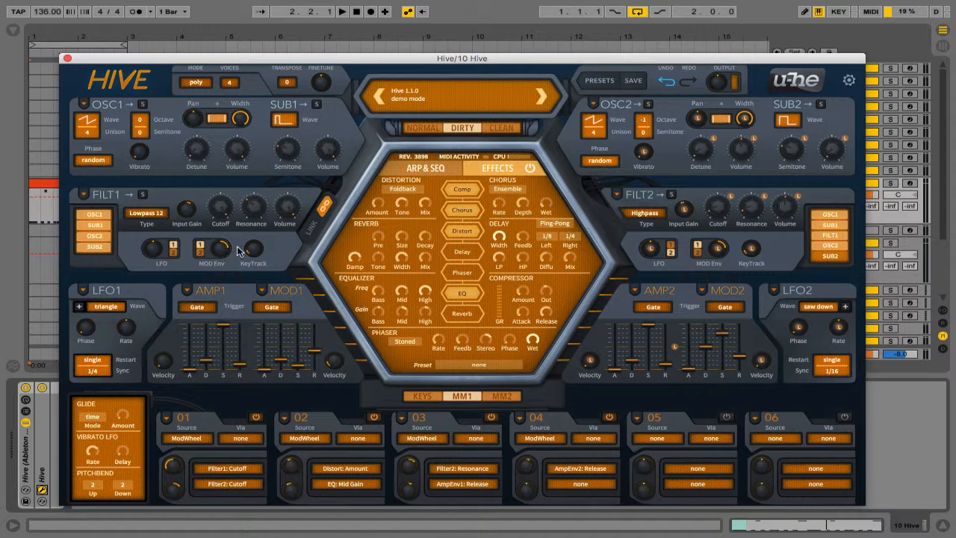
Turn off the controller link, then start playback and raise the mod wheel to 94 to audition the routings
{"action": "left_click", "coordinate": [326, 207]}
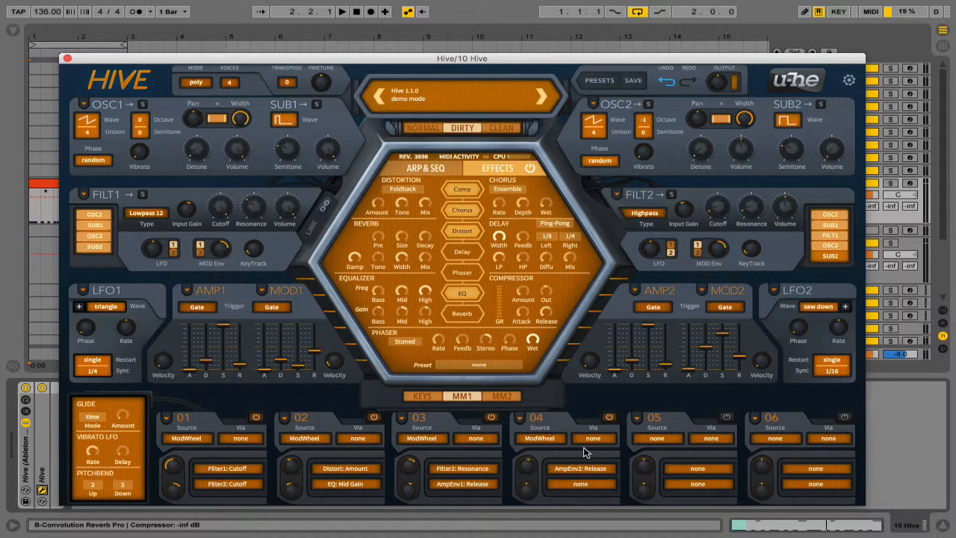
{"action": "left_click", "coordinate": [431, 396]}
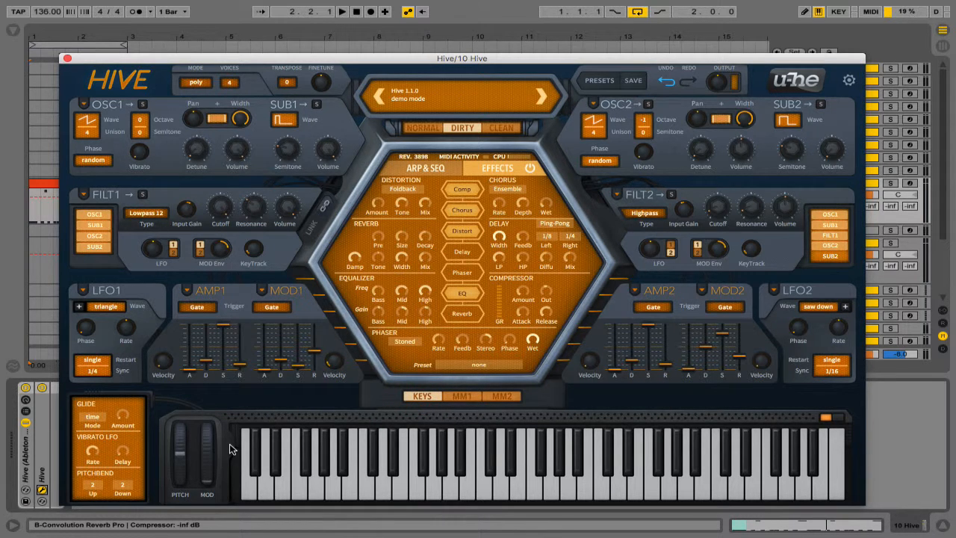
{"action": "key", "text": "space"}
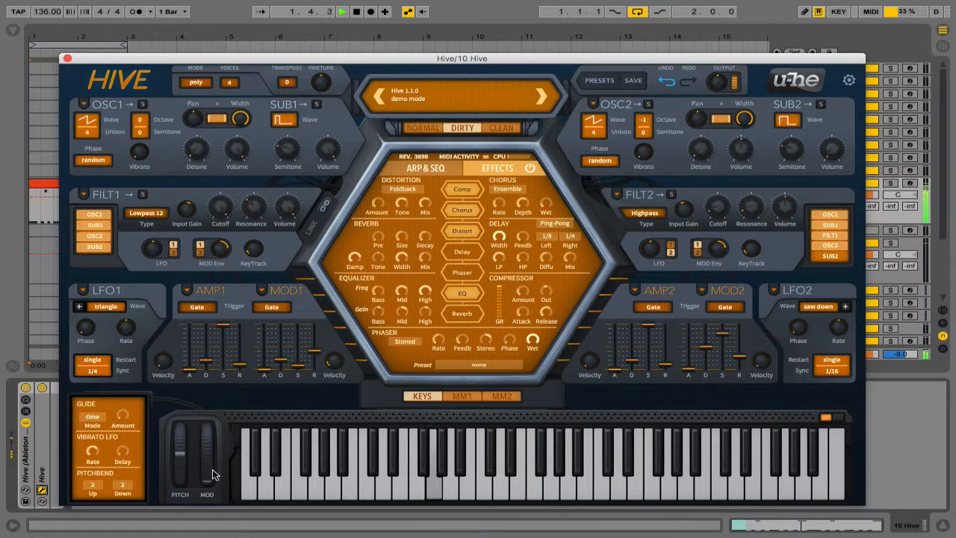
{"action": "left_click_drag", "start_coordinate": [209, 479], "coordinate": [220, 365]}
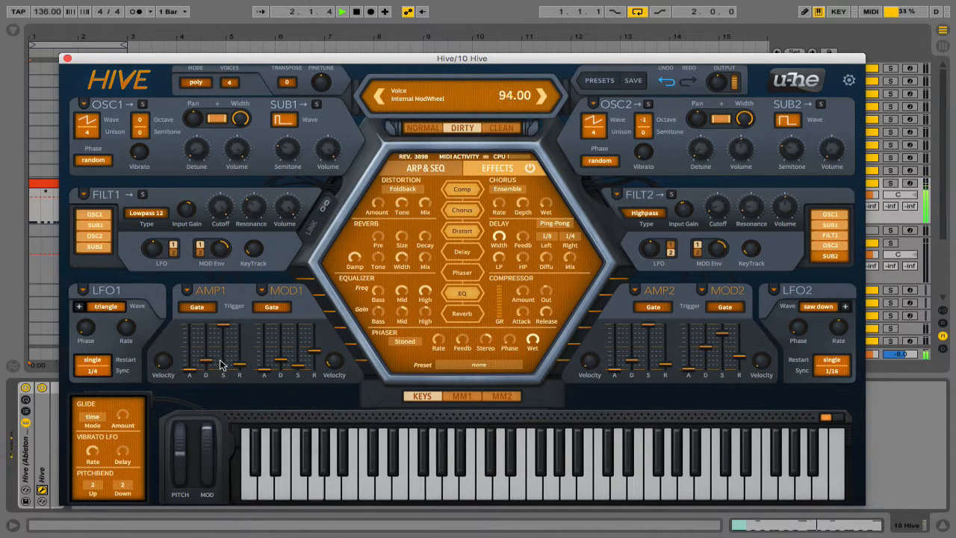
Fine-tune the Amp 1 release depth in modulation slot 3 and set slot 4's Amp 2 release depth to 8
{"action": "left_click", "coordinate": [461, 396]}
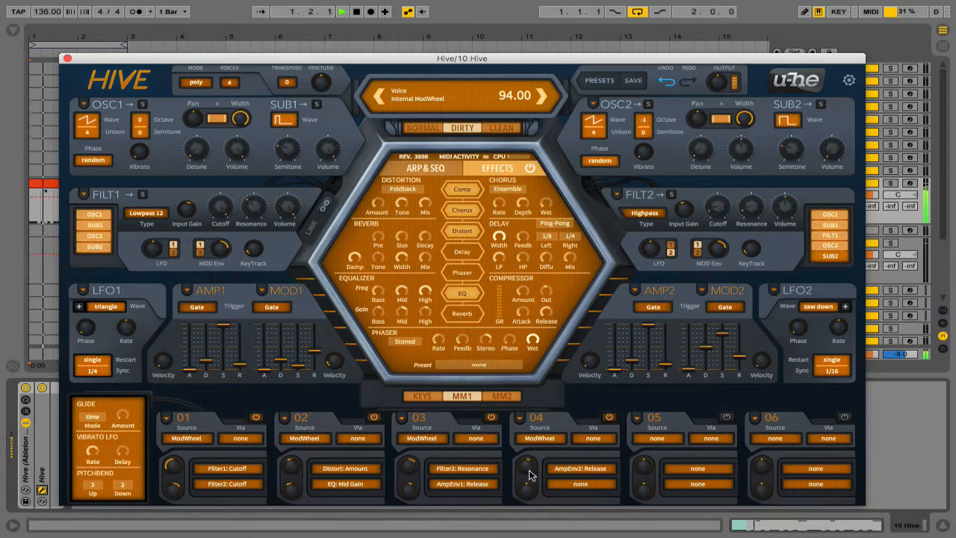
{"action": "left_click_drag", "start_coordinate": [413, 490], "coordinate": [409, 493]}
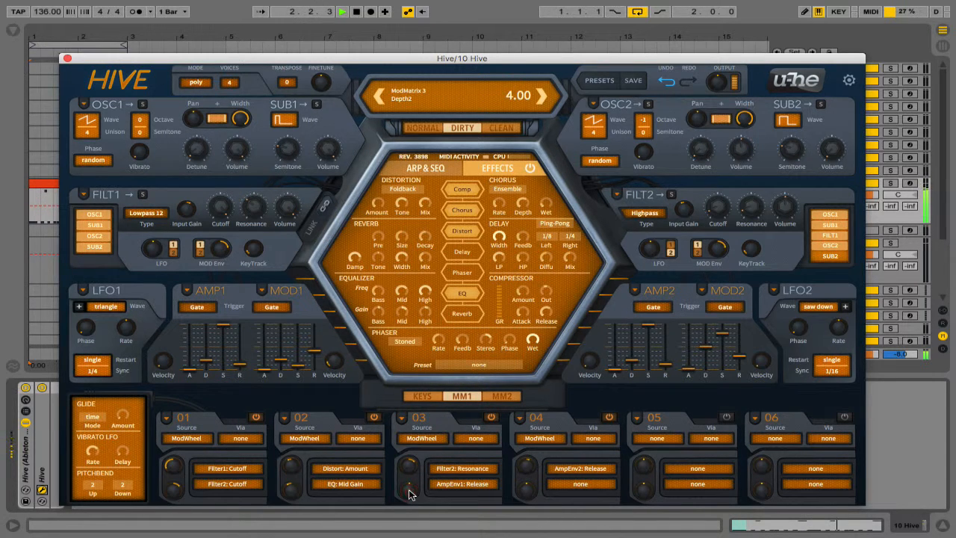
{"action": "scroll", "coordinate": [529, 469], "scroll_direction": "up", "scroll_amount": 6}
{"action": "scroll", "coordinate": [528, 469], "scroll_direction": "down", "scroll_amount": 6}
{"action": "scroll", "coordinate": [528, 469], "scroll_direction": "up", "scroll_amount": 4}
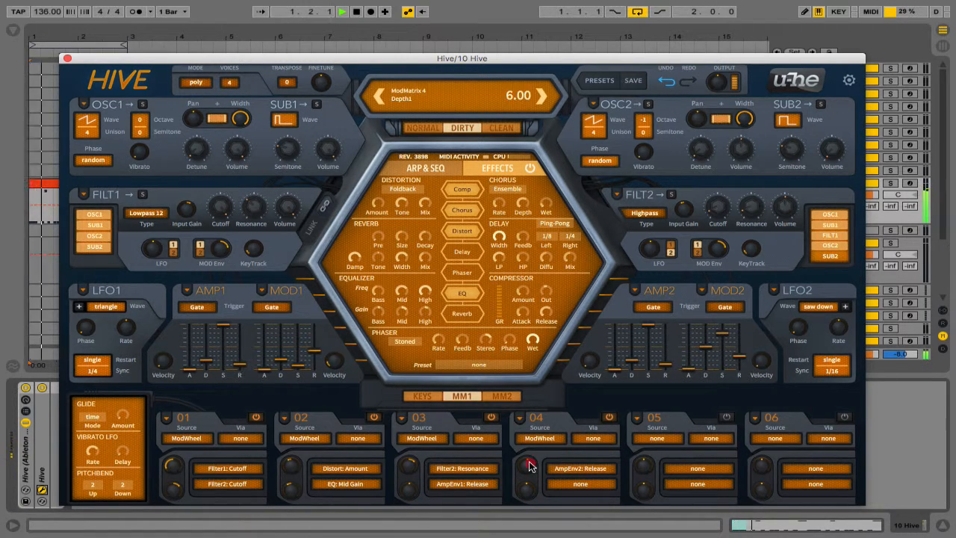
{"action": "scroll", "coordinate": [528, 470], "scroll_direction": "down", "scroll_amount": 2}
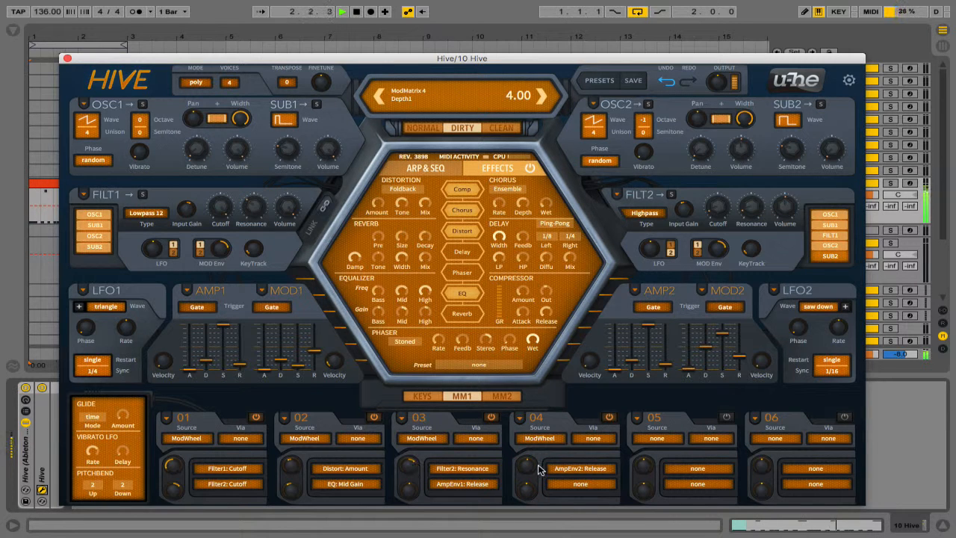
{"action": "scroll", "coordinate": [531, 468], "scroll_direction": "up", "scroll_amount": 4}
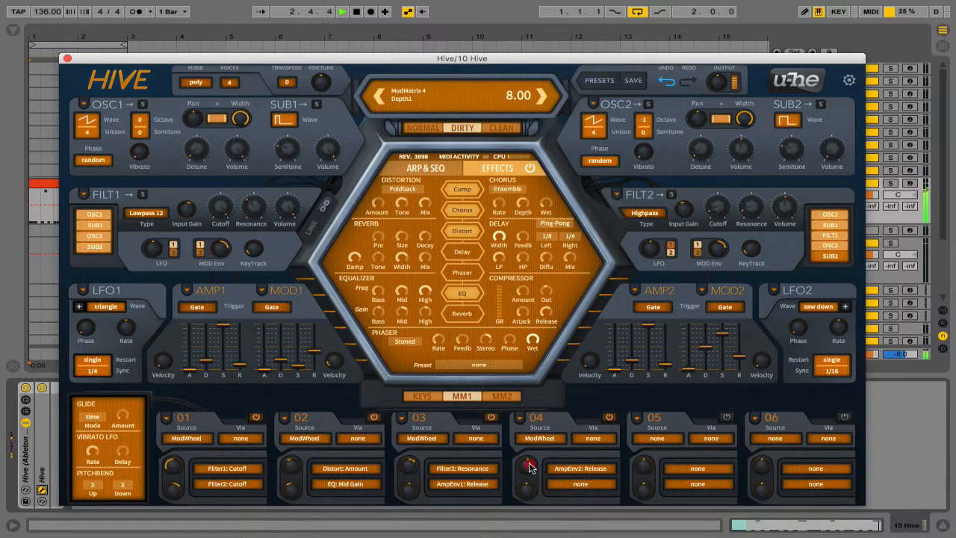
Raise the depth of the equalizer mid gain target in modulation slot 2
{"action": "left_click", "coordinate": [418, 396]}
{"action": "left_click", "coordinate": [458, 396]}
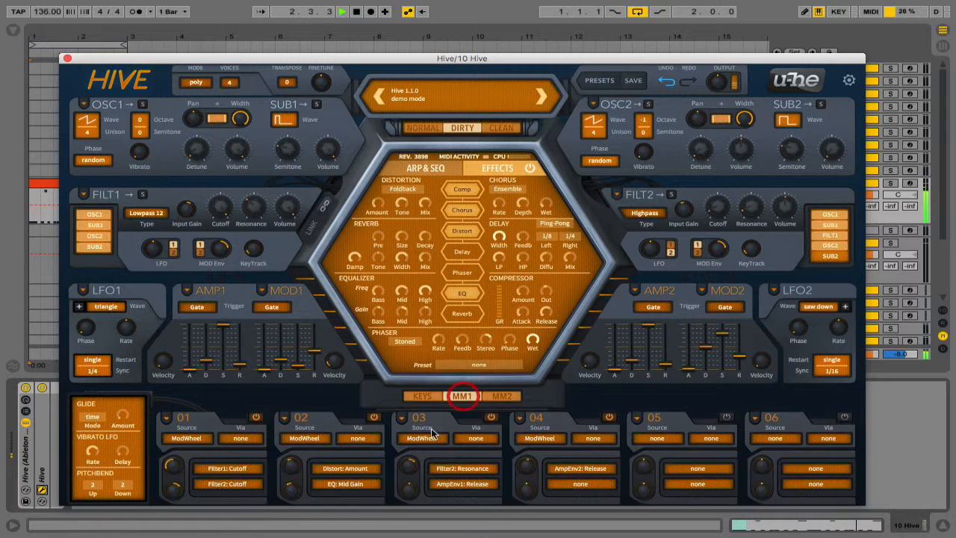
{"action": "left_click_drag", "start_coordinate": [293, 491], "coordinate": [299, 484]}
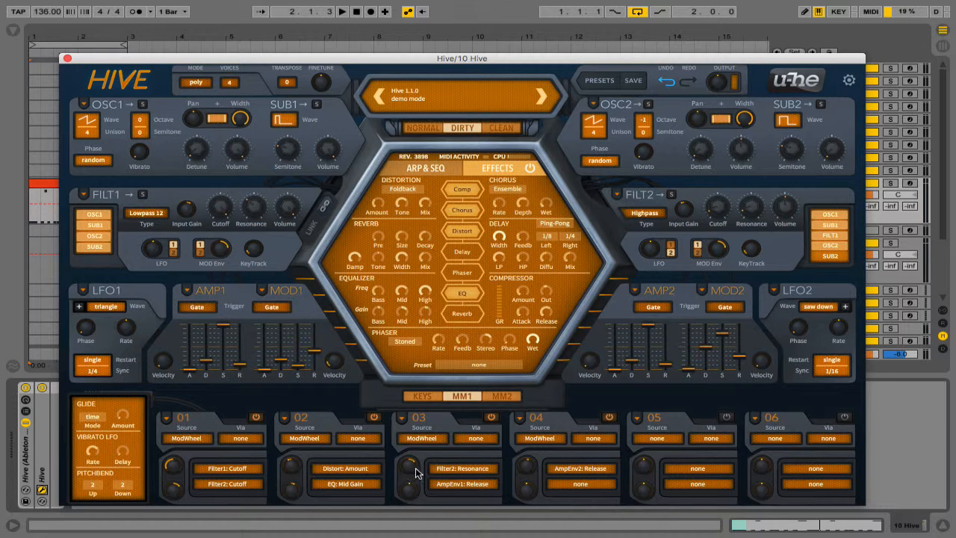
{"action": "left_click", "coordinate": [423, 397]}
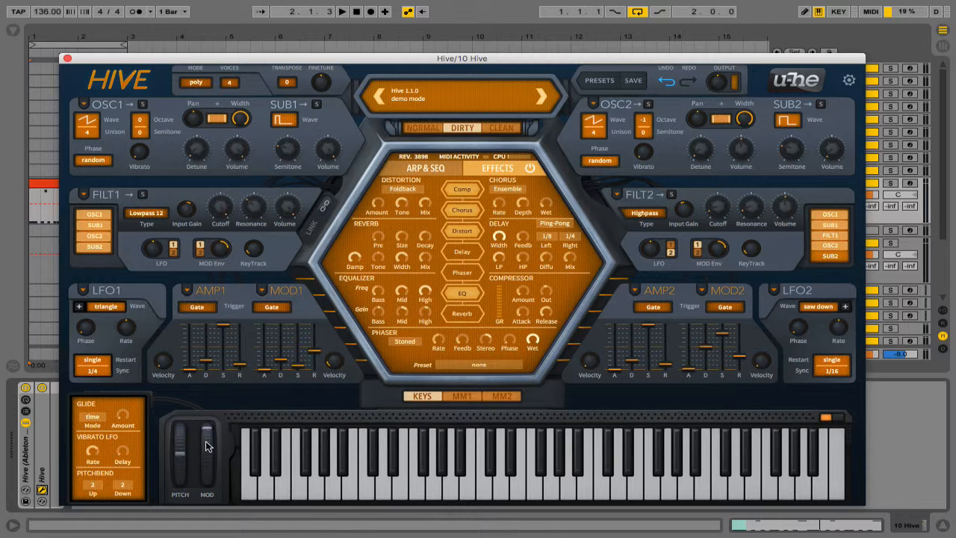
{"action": "left_click", "coordinate": [459, 396]}
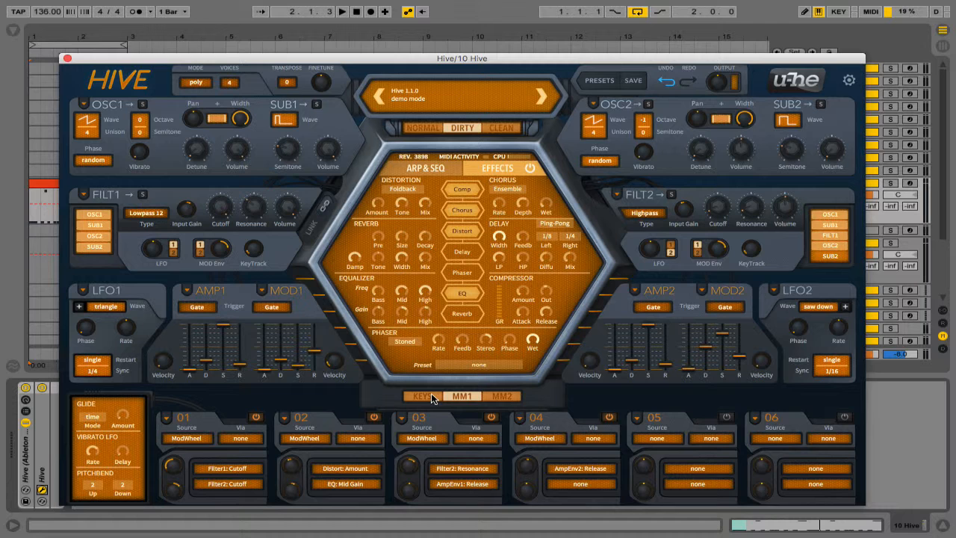
Start playback, lower slot 1's filter 2 cutoff depth, and audition it with the mod wheel at about 74.5
{"action": "key", "text": "space"}
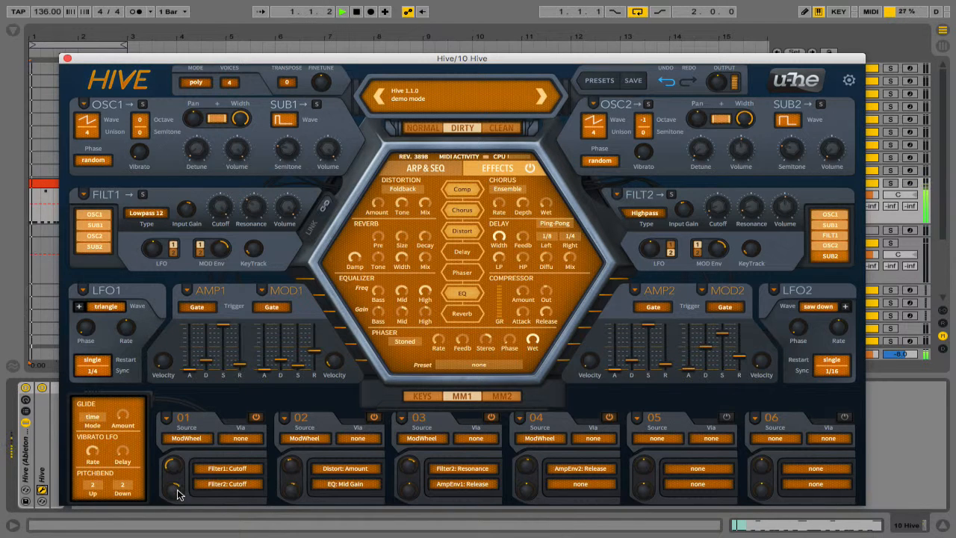
{"action": "left_click_drag", "start_coordinate": [179, 485], "coordinate": [179, 494]}
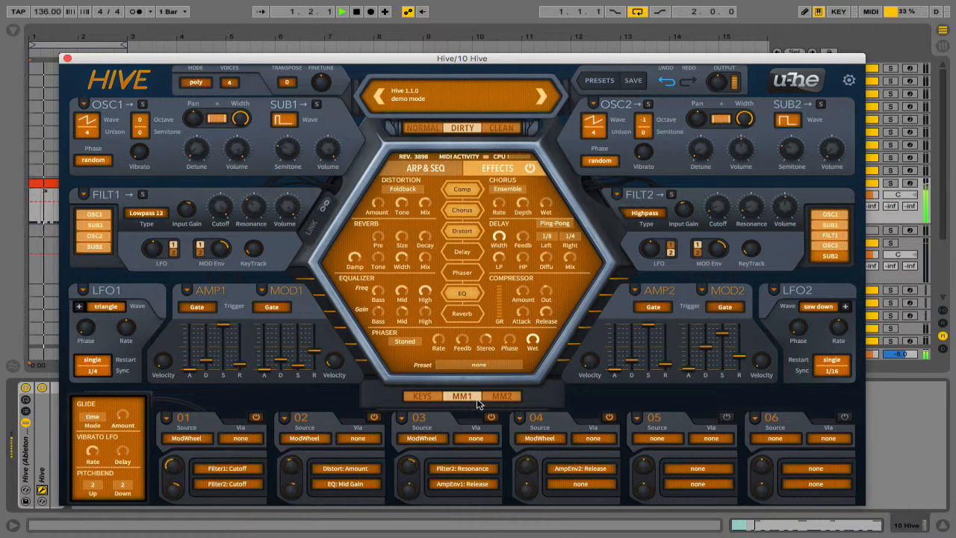
{"action": "left_click", "coordinate": [419, 396]}
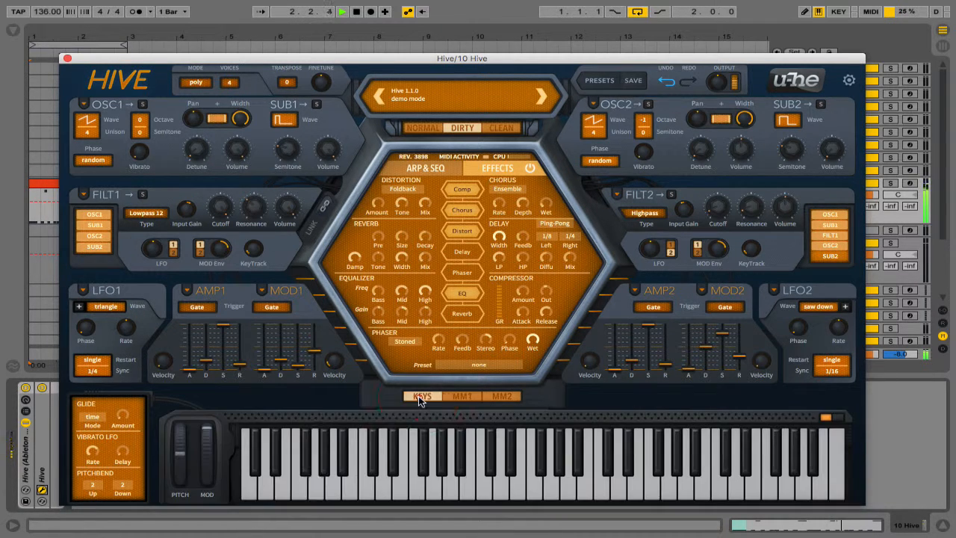
{"action": "left_click_drag", "start_coordinate": [206, 471], "coordinate": [209, 458]}
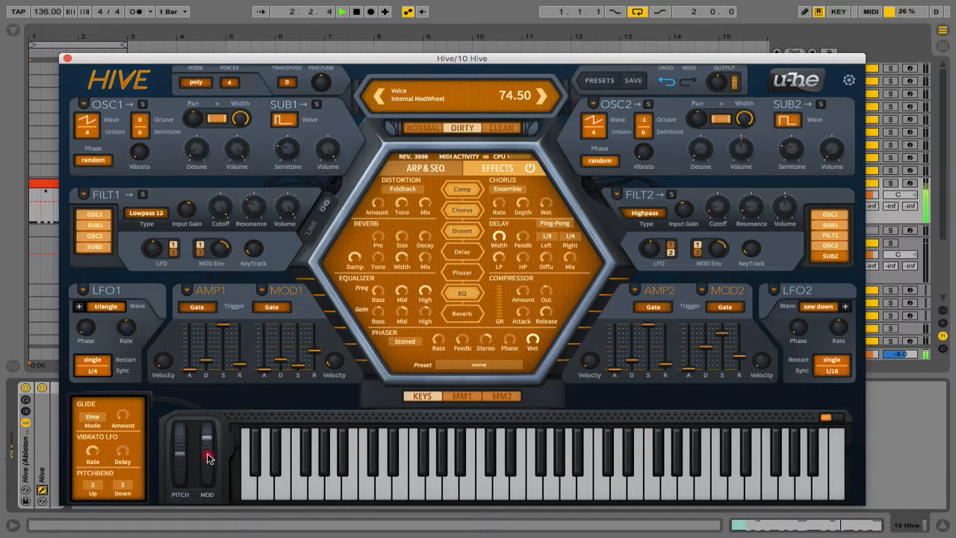
Assign filter 1 resonance as the second target of modulation slot 4 with a depth of about -28
{"action": "left_click", "coordinate": [462, 396]}
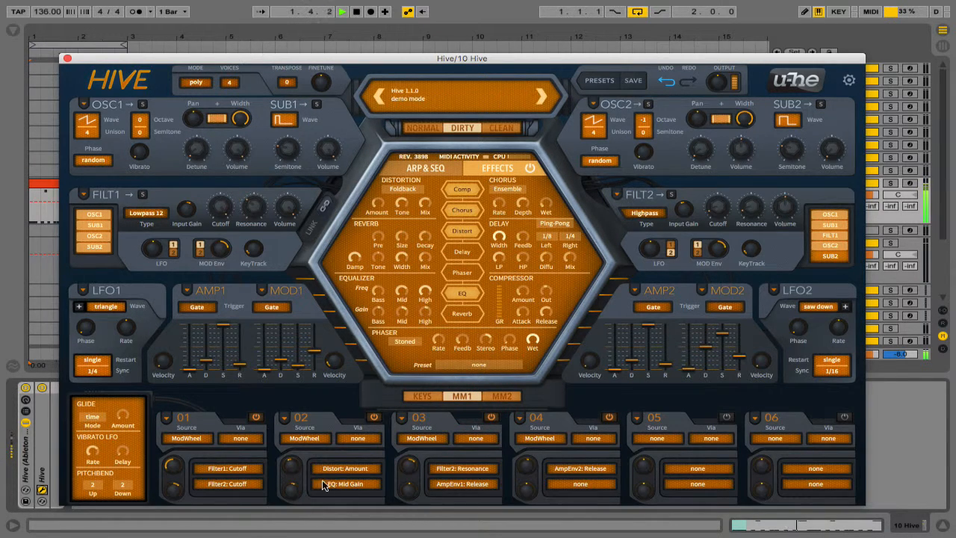
{"action": "left_click_drag", "start_coordinate": [582, 483], "coordinate": [253, 207]}
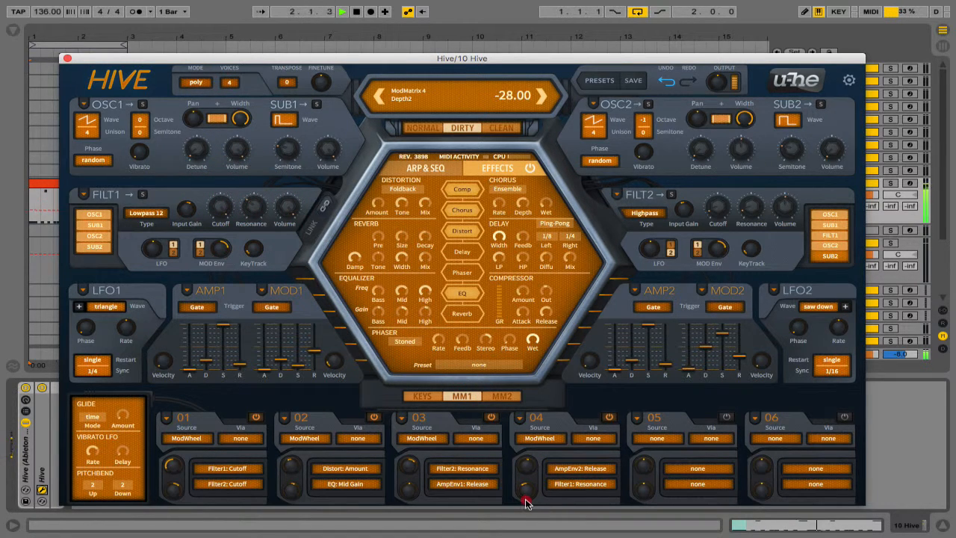
{"action": "left_click_drag", "start_coordinate": [526, 499], "coordinate": [526, 503]}
Audition the resonance modulation by moving the mod wheel down to its low range, then stop playback
{"action": "left_click", "coordinate": [423, 396]}
{"action": "left_click_drag", "start_coordinate": [212, 473], "coordinate": [209, 537]}
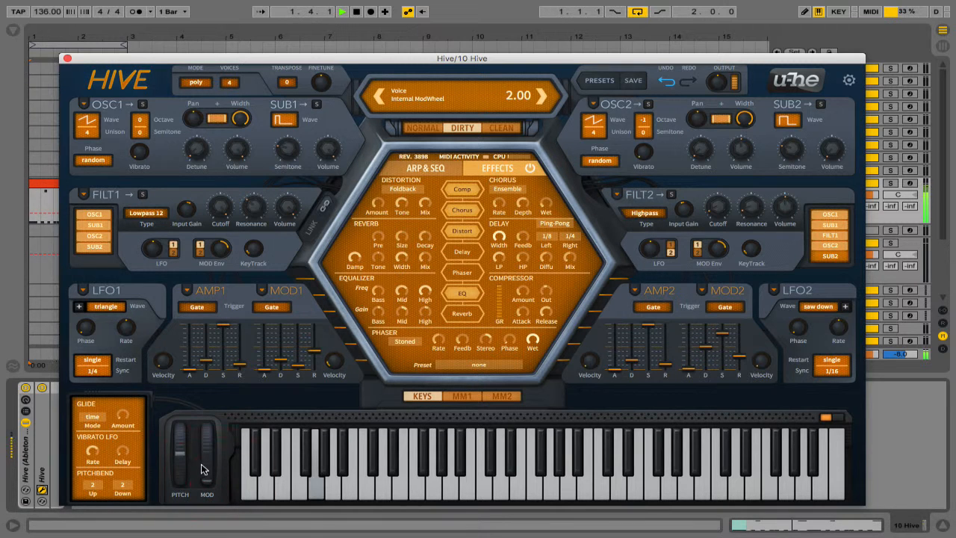
{"action": "left_click_drag", "start_coordinate": [206, 467], "coordinate": [218, 483]}
{"action": "key", "text": "space"}
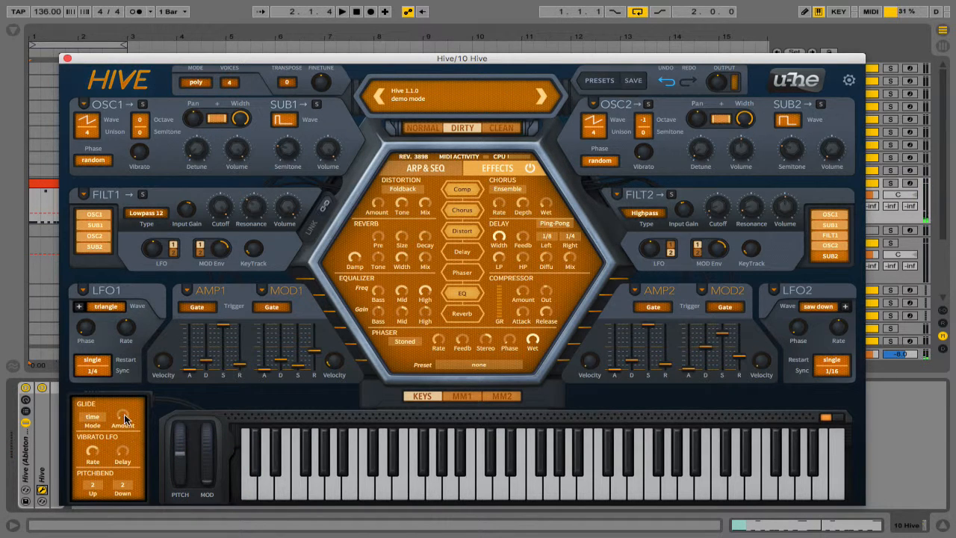
Set the glide amount to 20.5 and audition it over the looped clip
{"action": "left_click_drag", "start_coordinate": [125, 422], "coordinate": [138, 390]}
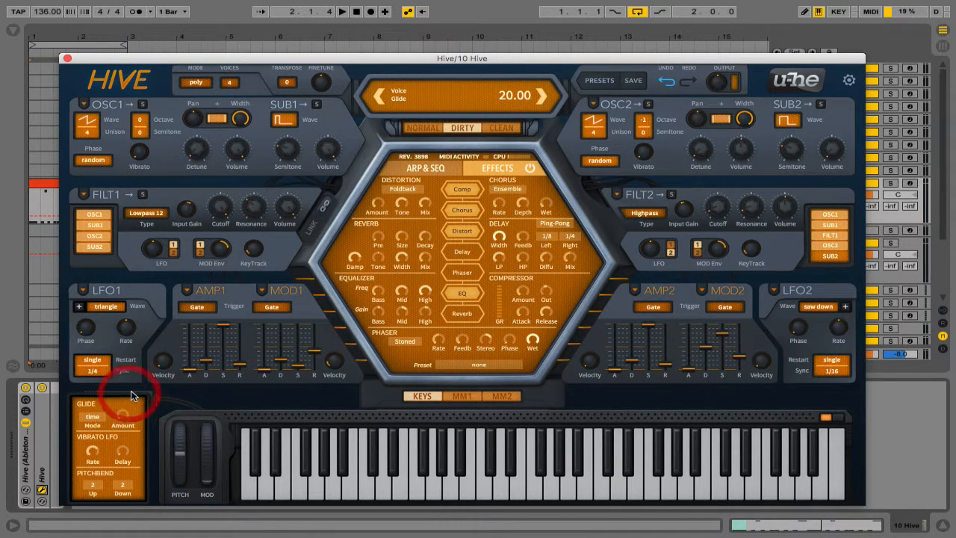
{"action": "key", "text": "space"}
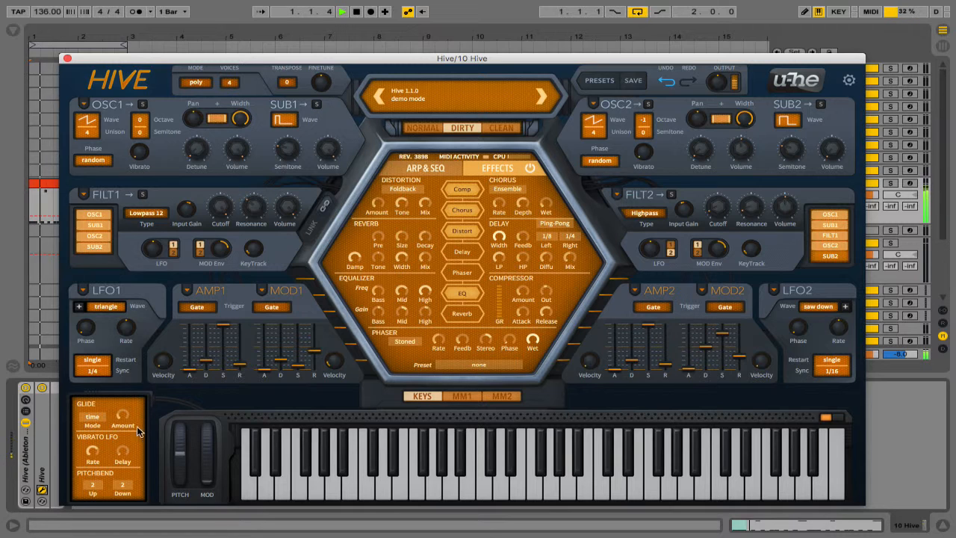
{"action": "left_click_drag", "start_coordinate": [127, 420], "coordinate": [128, 418]}
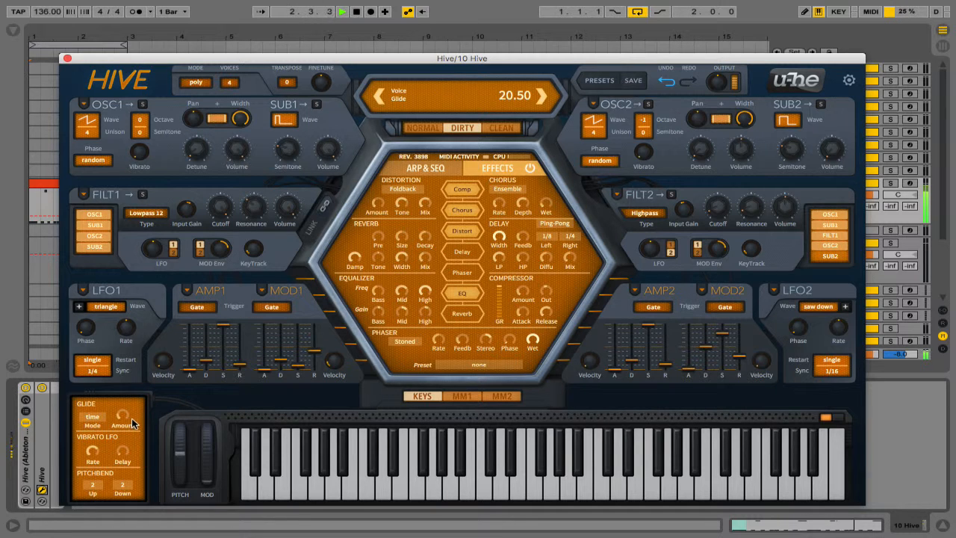
{"action": "key", "text": "space"}
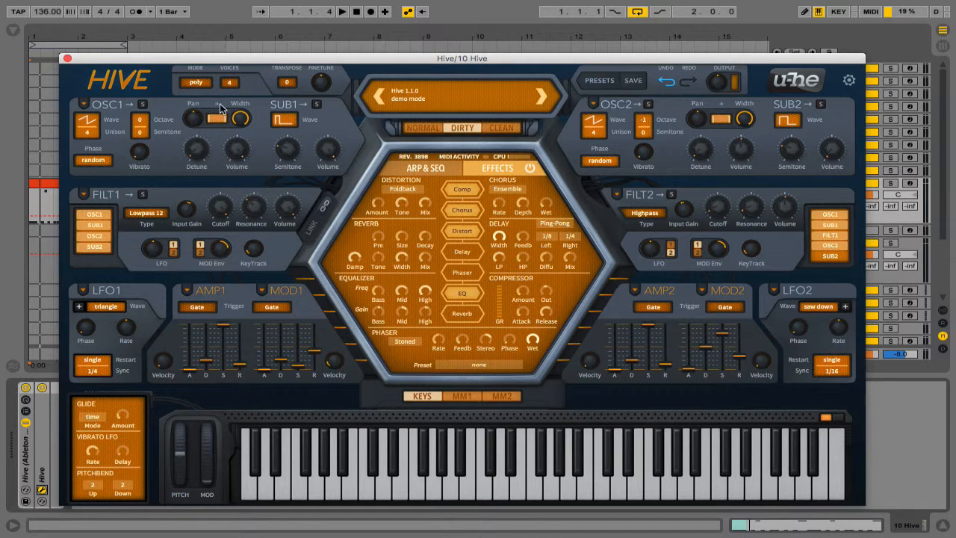
Set the voice mode to mono and audition the loop while bringing the mod wheel down to 0
{"action": "left_click", "coordinate": [204, 64]}
{"action": "left_click", "coordinate": [202, 83]}
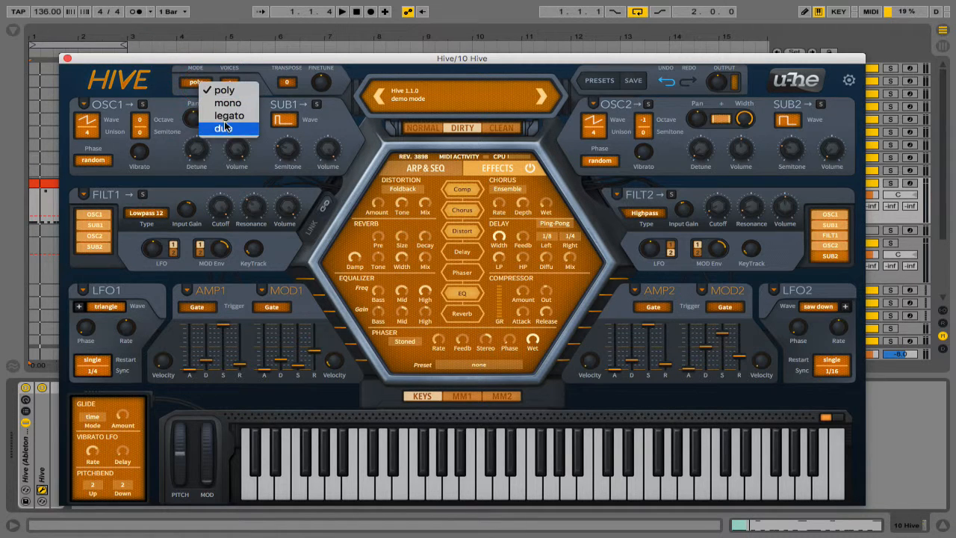
{"action": "left_click", "coordinate": [227, 103]}
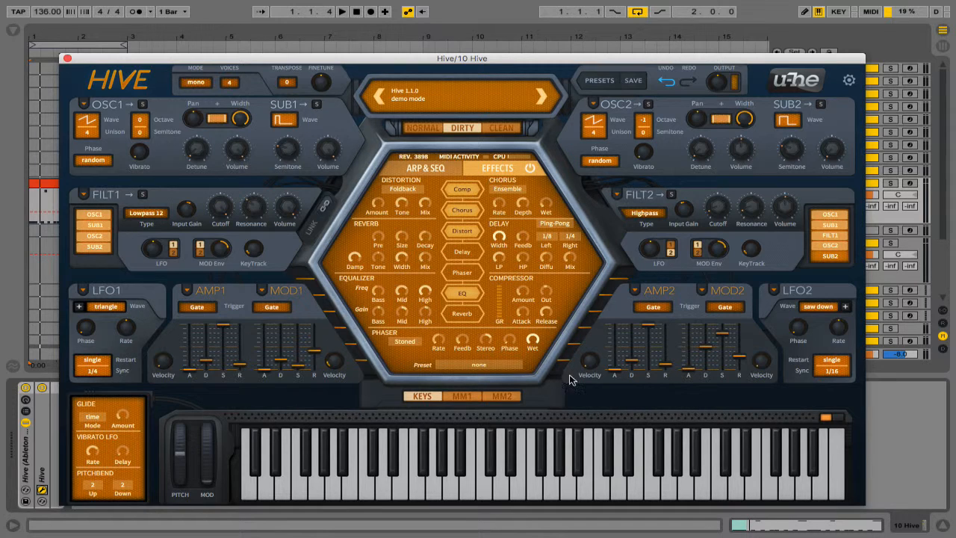
{"action": "key", "text": "space"}
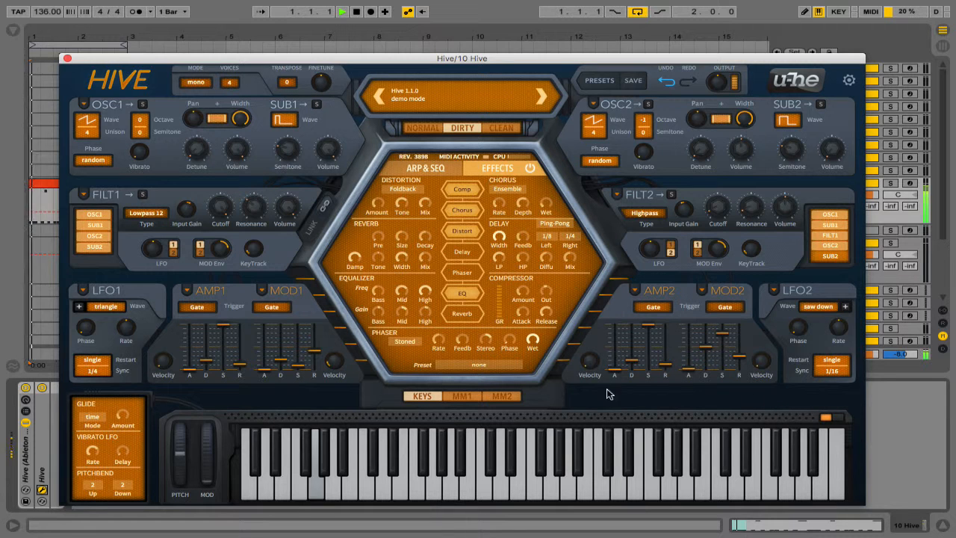
{"action": "left_click_drag", "start_coordinate": [208, 455], "coordinate": [214, 478]}
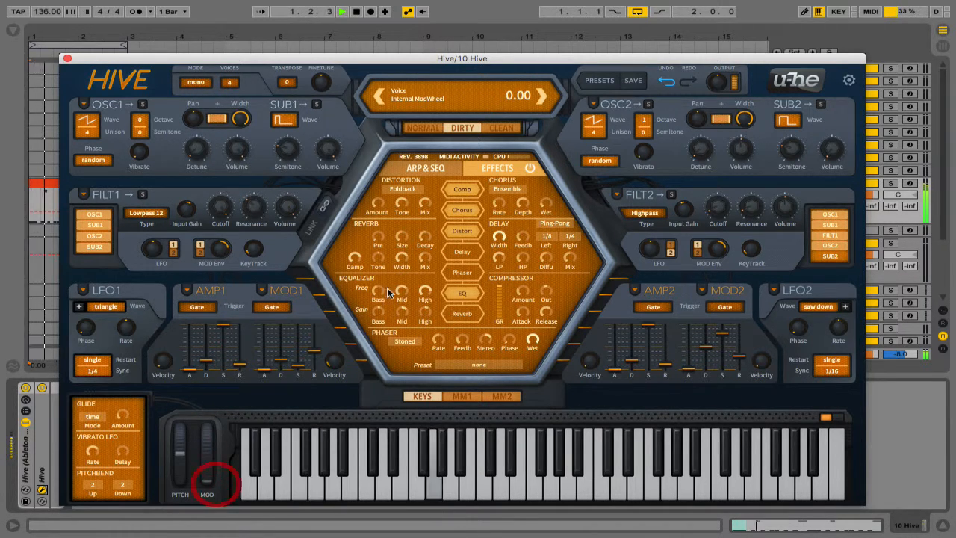
Activate modulation slot 5 and set ModWheel as its source
{"action": "left_click", "coordinate": [467, 398]}
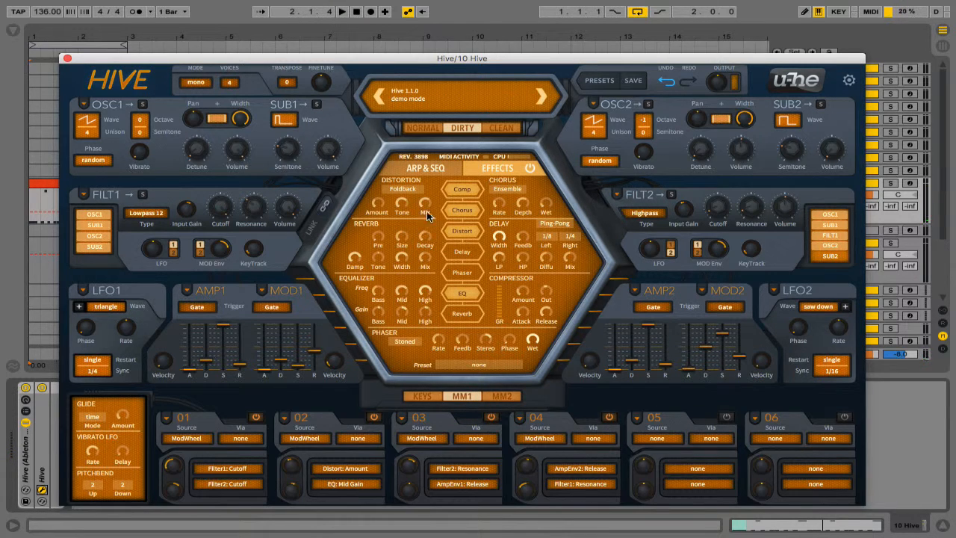
{"action": "left_click", "coordinate": [656, 440]}
{"action": "left_click", "coordinate": [723, 417]}
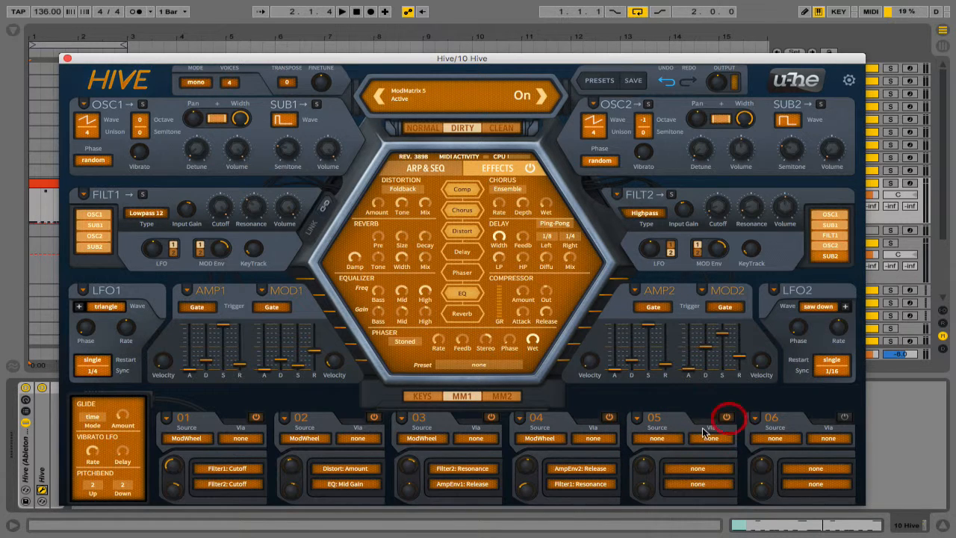
{"action": "left_click", "coordinate": [656, 439]}
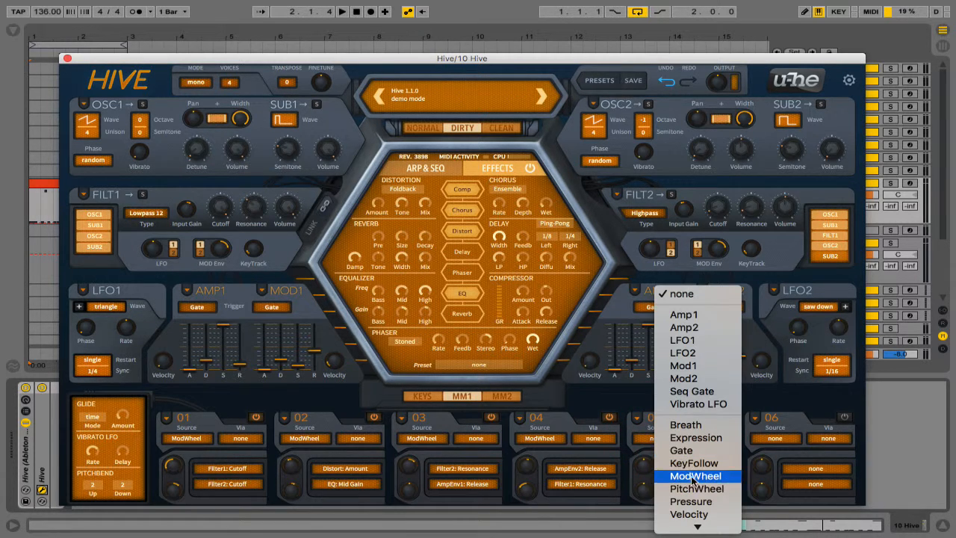
{"action": "left_click", "coordinate": [682, 472]}
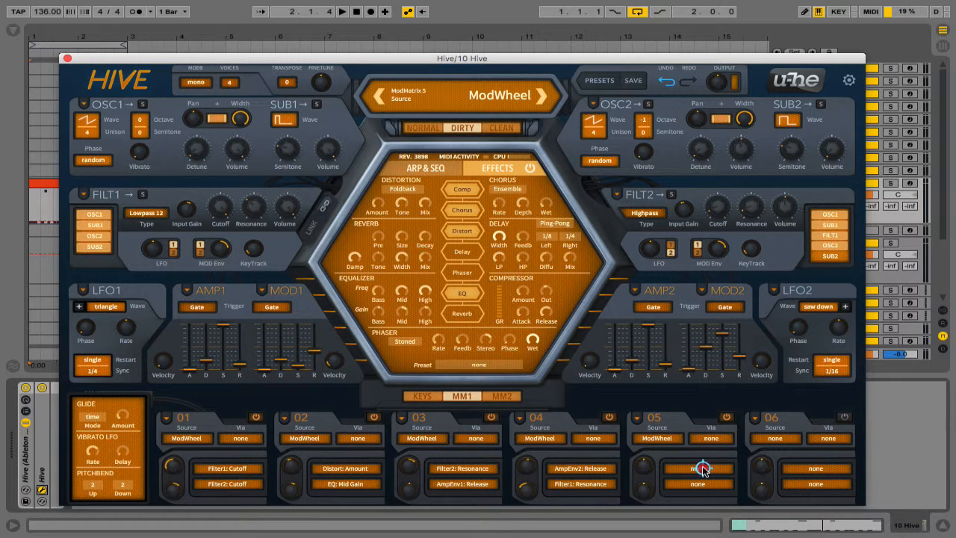
Assign the distortion mix as slot 5's first target, raise its depth, and return to the keyboard view
{"action": "left_click_drag", "start_coordinate": [702, 469], "coordinate": [425, 202]}
{"action": "left_click", "coordinate": [647, 465]}
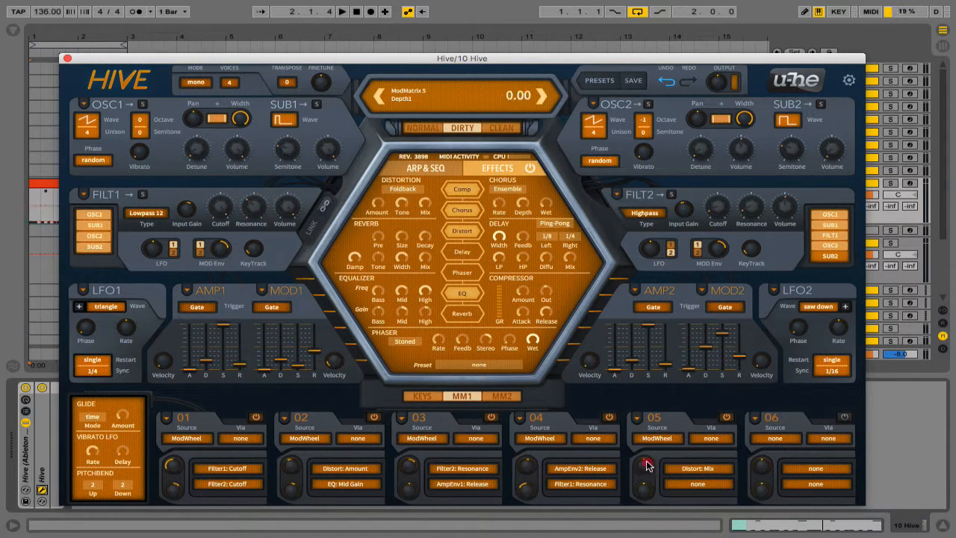
{"action": "left_click_drag", "start_coordinate": [647, 465], "coordinate": [654, 461]}
{"action": "left_click", "coordinate": [422, 396]}
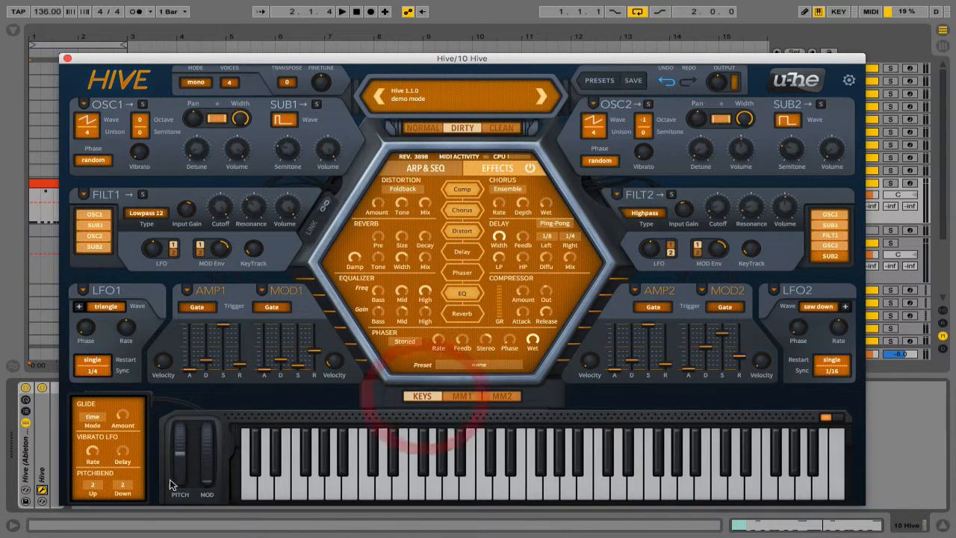
Raise the mod wheel and set the depth of slot 5's distortion mix routing to 30 while the loop plays
{"action": "left_click_drag", "start_coordinate": [212, 481], "coordinate": [214, 348]}
{"action": "left_click", "coordinate": [461, 396]}
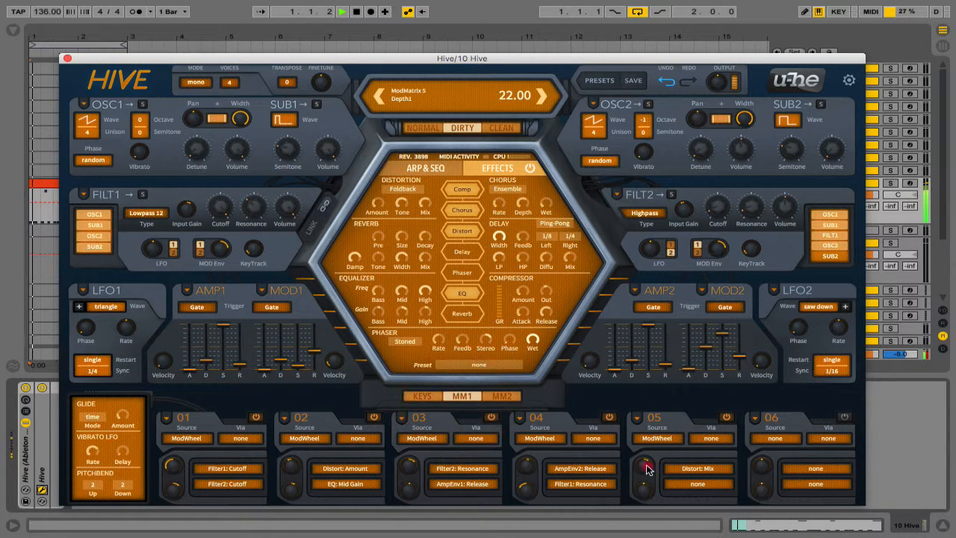
{"action": "left_click_drag", "start_coordinate": [647, 469], "coordinate": [647, 464]}
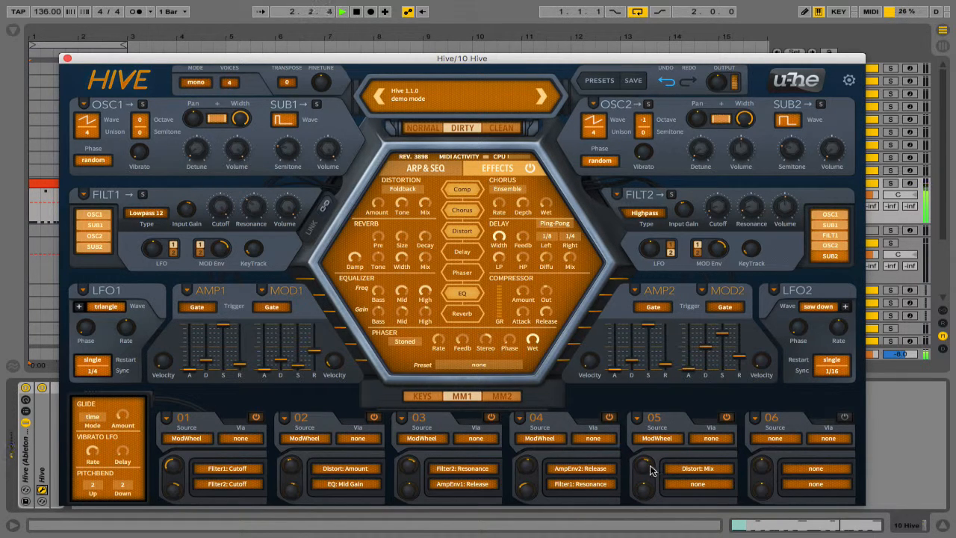
{"action": "left_click_drag", "start_coordinate": [648, 467], "coordinate": [644, 466]}
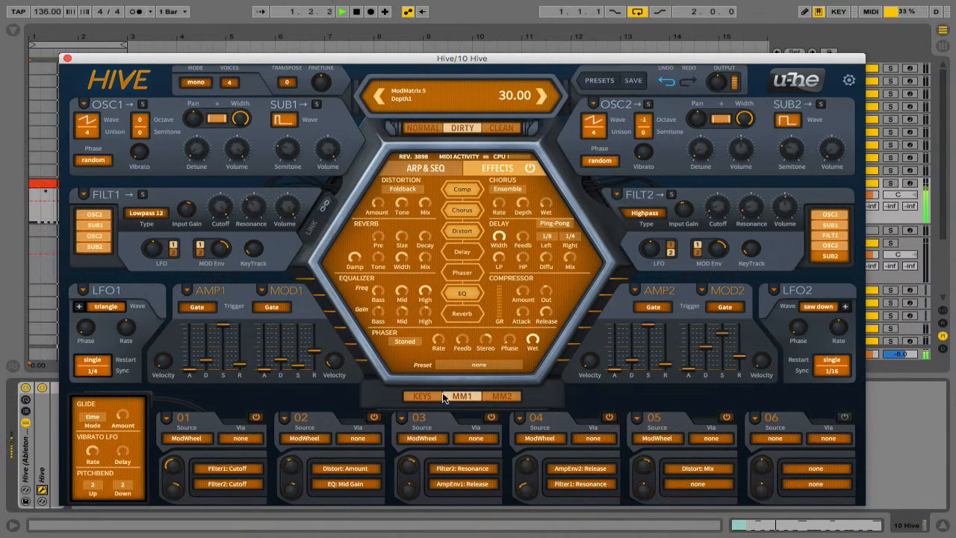
Lower the mod wheel from the keyboard view and set the distortion mix to 68
{"action": "left_click", "coordinate": [424, 396]}
{"action": "left_click_drag", "start_coordinate": [206, 457], "coordinate": [207, 528]}
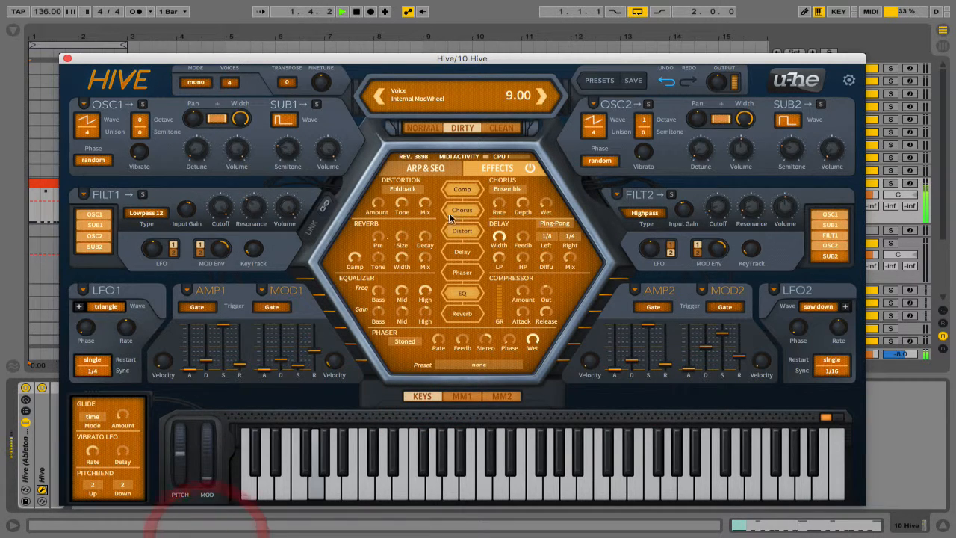
{"action": "left_click", "coordinate": [423, 204]}
{"action": "left_click_drag", "start_coordinate": [423, 203], "coordinate": [423, 202]}
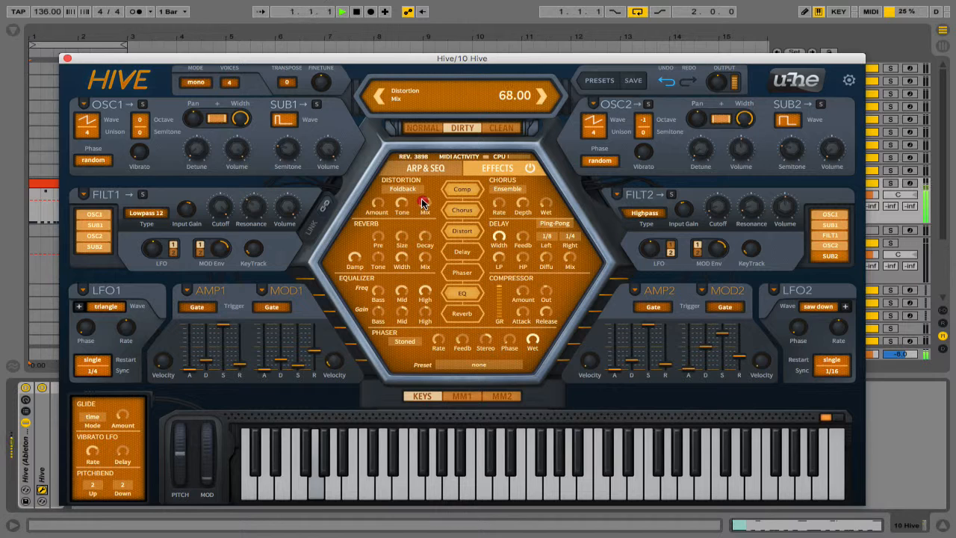
Reset the master peak level in the session view to check the output level, and stop the playback
{"action": "left_click", "coordinate": [939, 226]}
{"action": "key", "text": "Tab"}
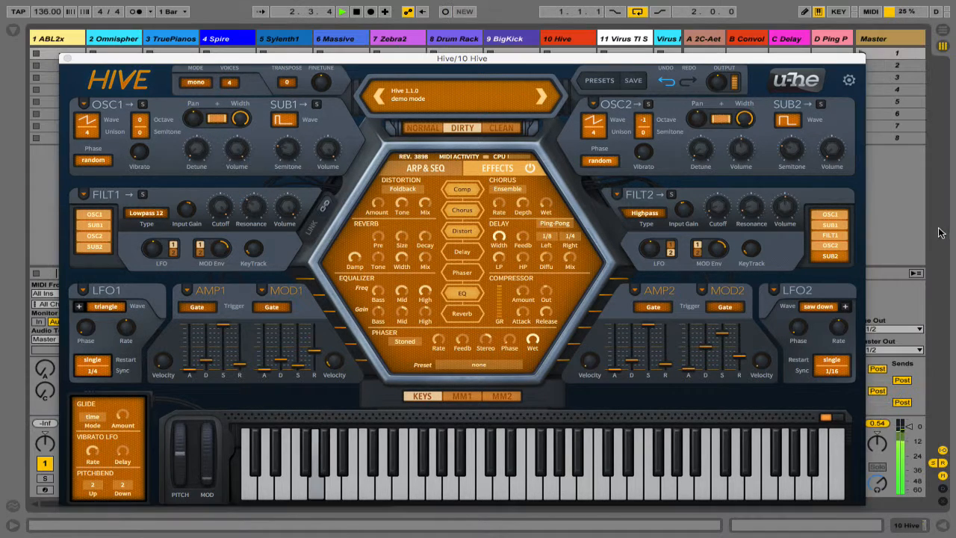
{"action": "left_click", "coordinate": [876, 424]}
{"action": "left_click", "coordinate": [782, 391]}
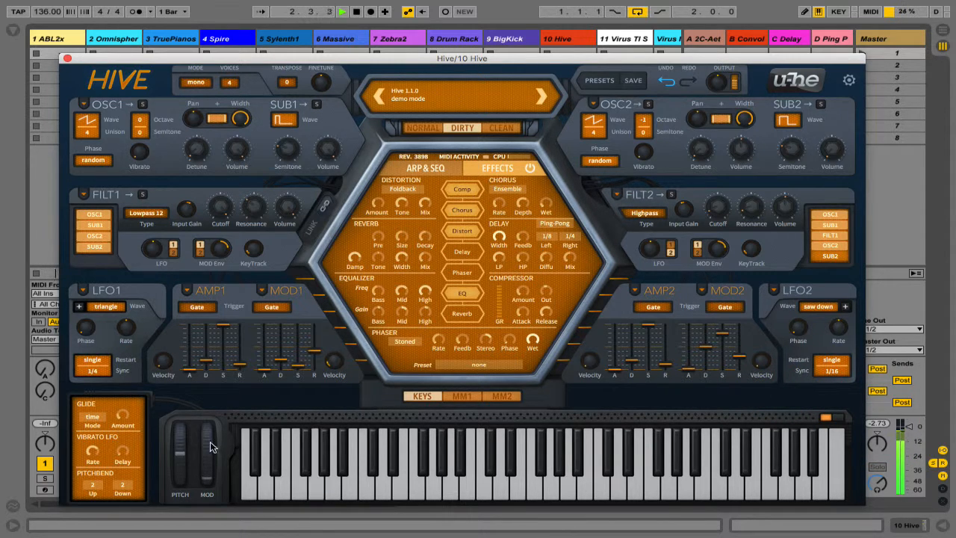
{"action": "key", "text": "space"}
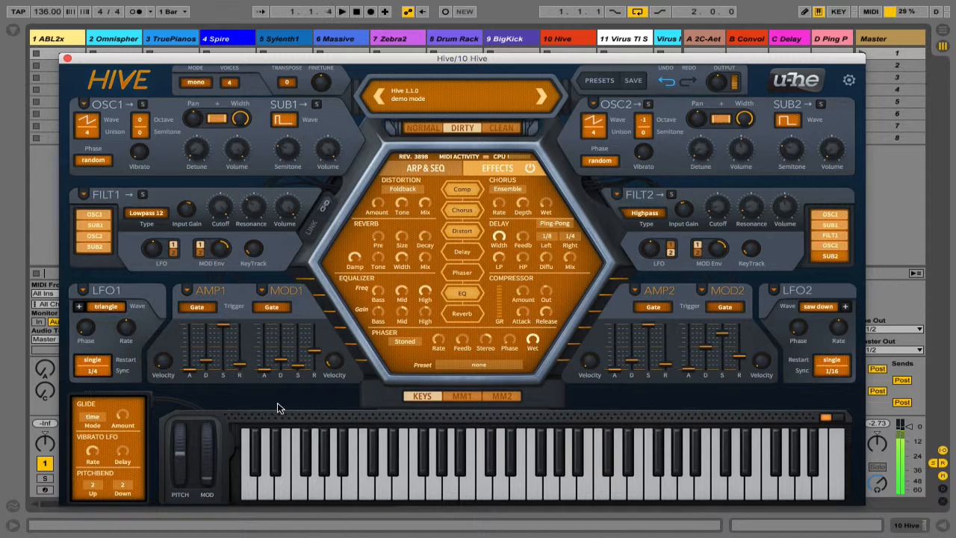
Return to the arrangement view and bring the Hive plugin window back into focus
{"action": "left_click", "coordinate": [720, 398]}
{"action": "left_click_drag", "start_coordinate": [211, 449], "coordinate": [200, 469]}
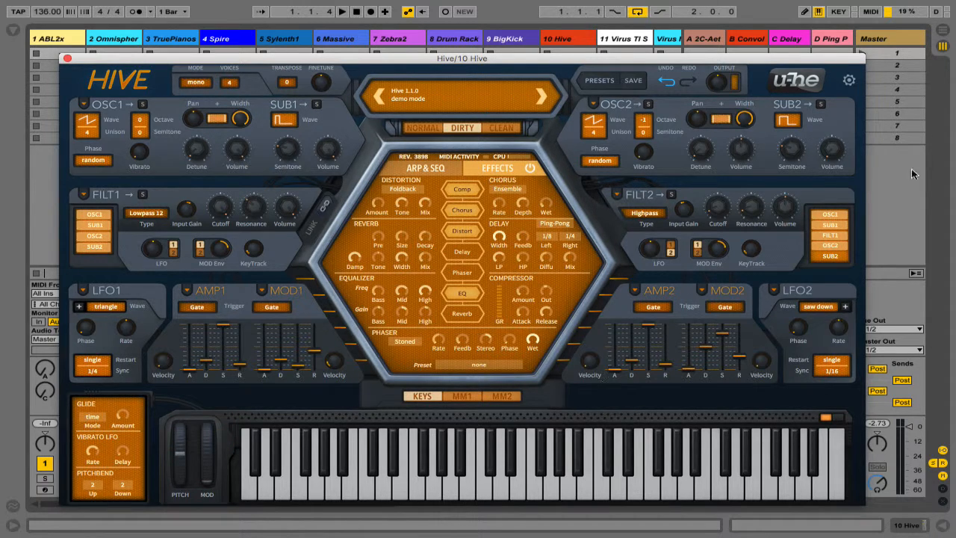
{"action": "left_click", "coordinate": [937, 148]}
{"action": "key", "text": "Tab"}
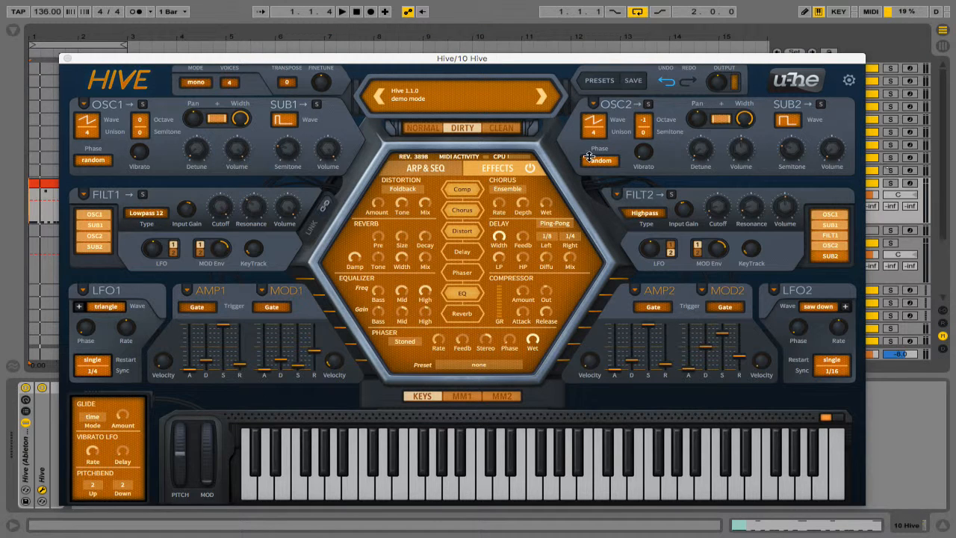
{"action": "left_click", "coordinate": [140, 60]}
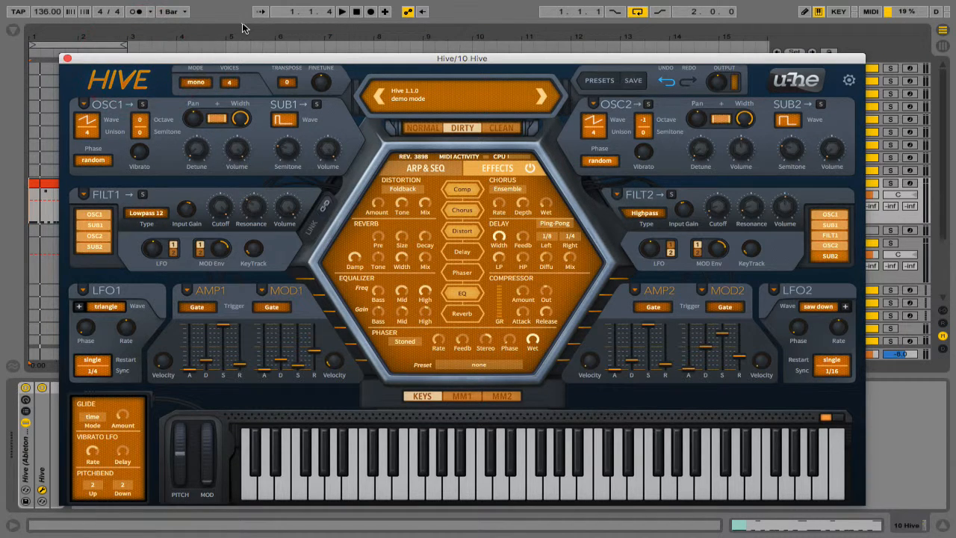